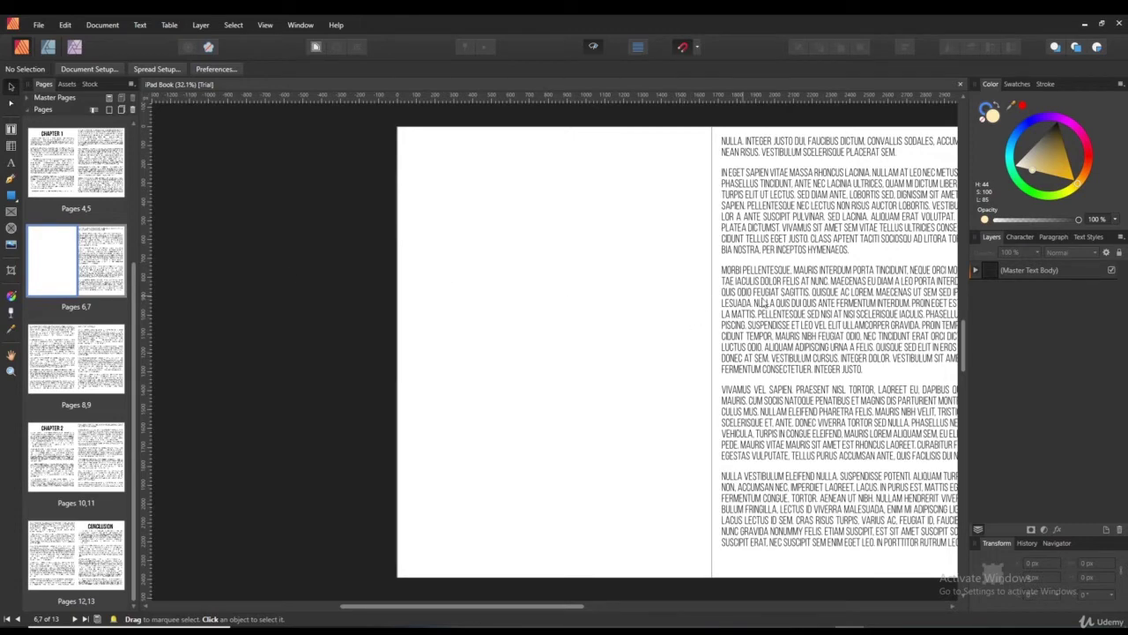
Step: Choose the Heading 2 text style for new artistic text on the blank page 6
scroll(763, 302, "up", 2)
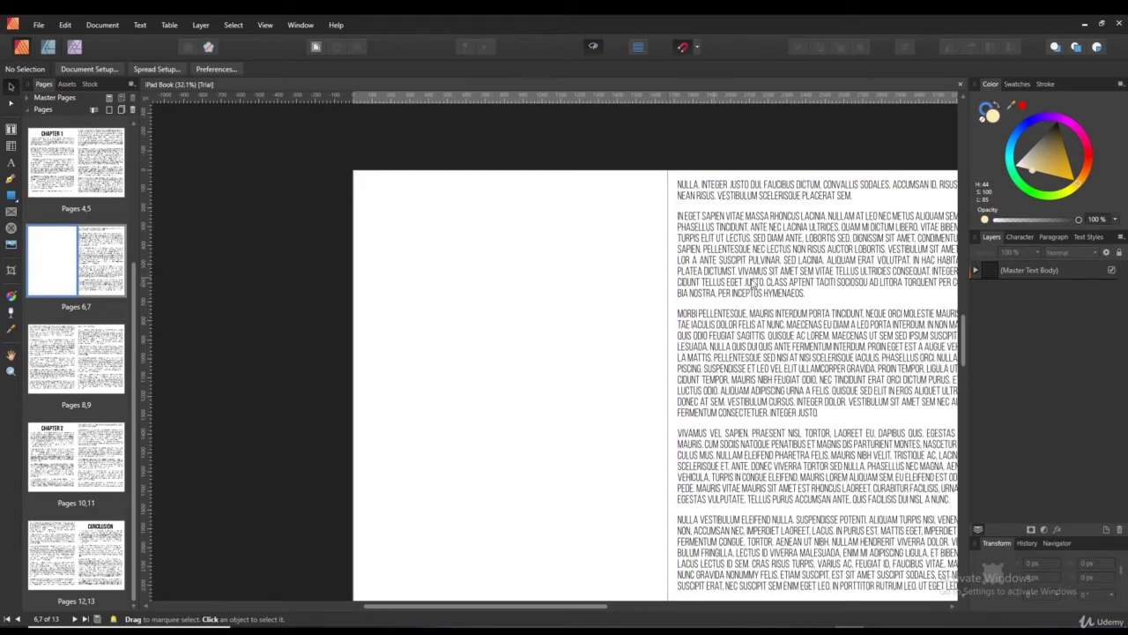
left_click_drag(774, 280, 711, 305)
left_click_drag(368, 428, 431, 381)
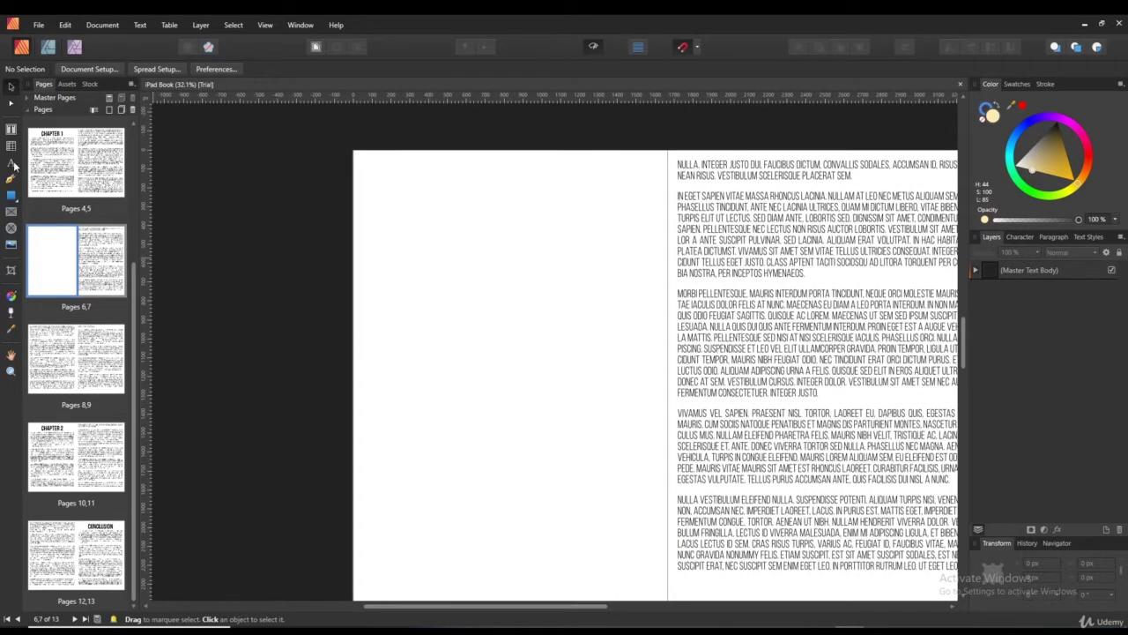
left_click(12, 164)
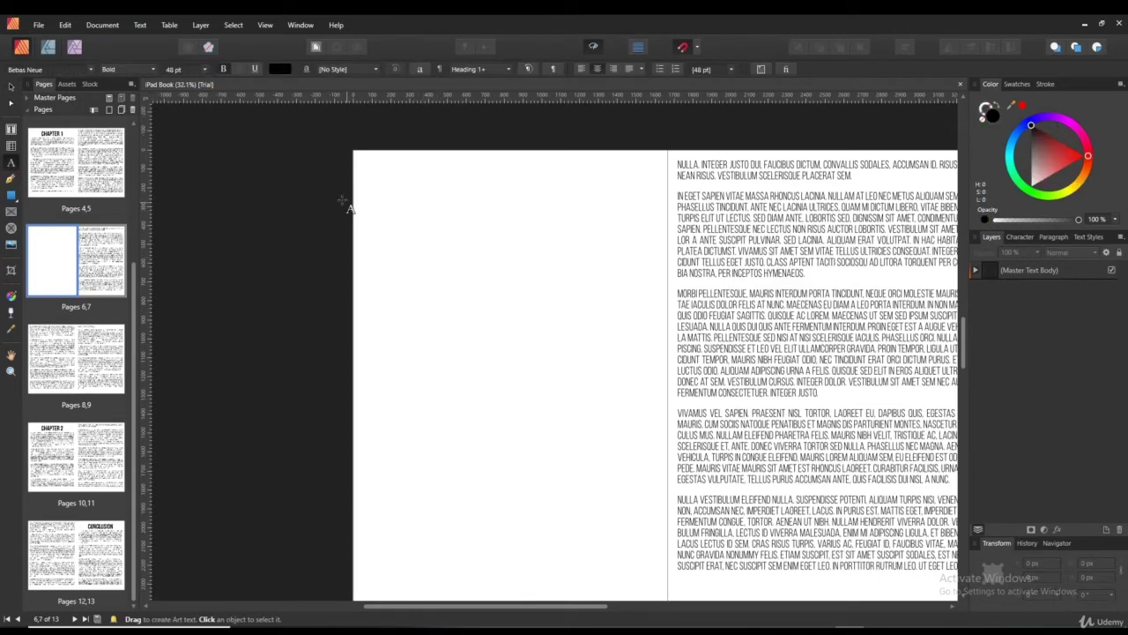
left_click(1090, 237)
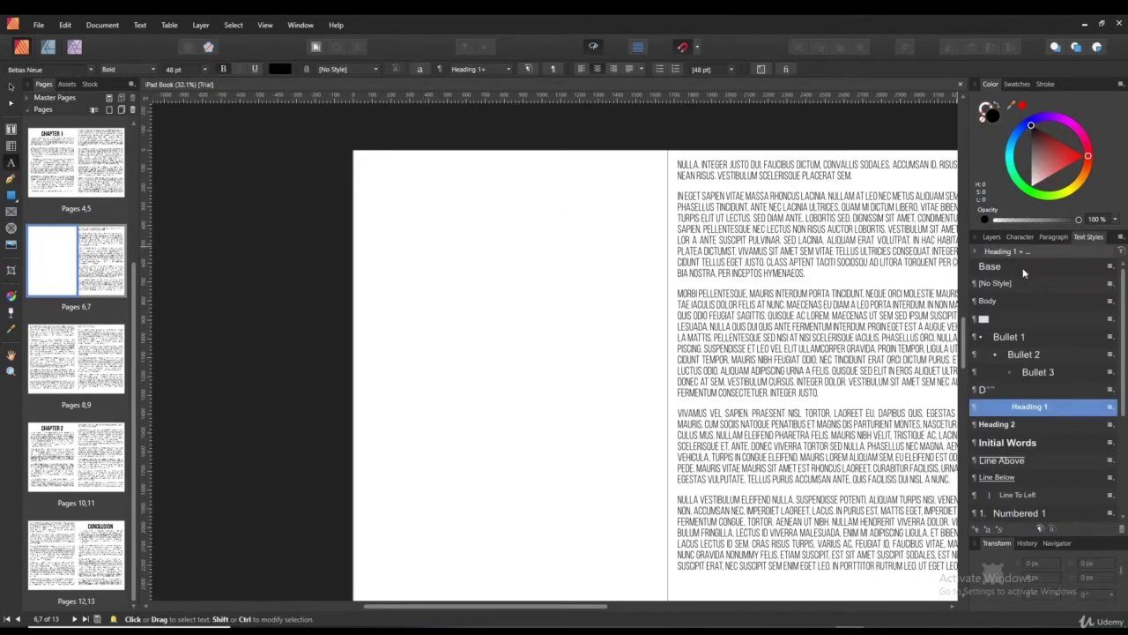
left_click(1030, 425)
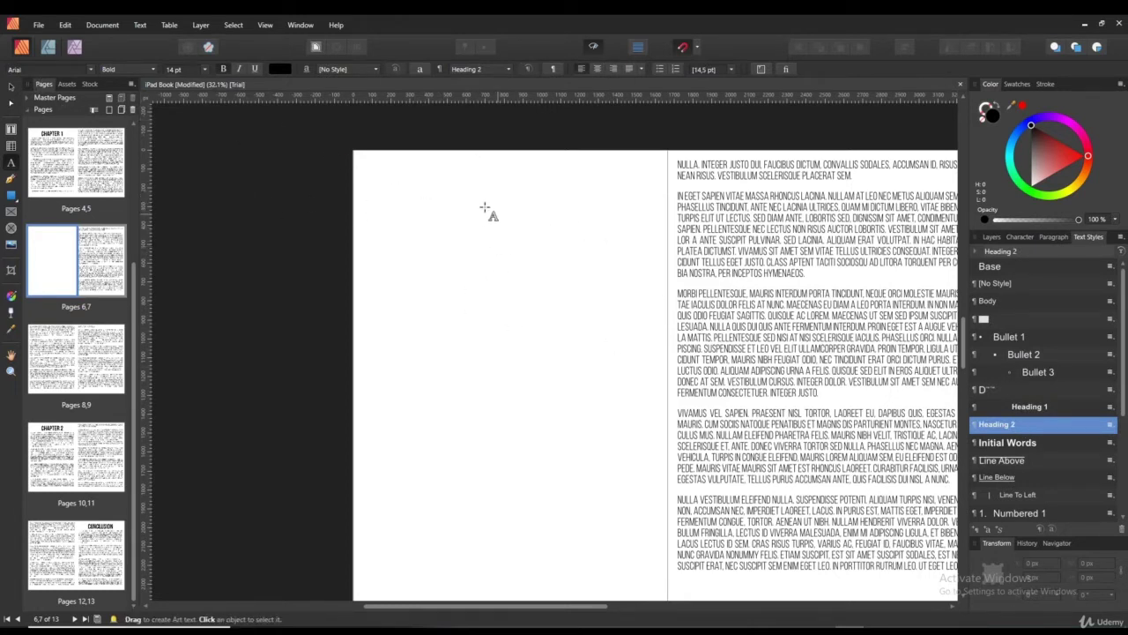
left_click_drag(444, 209, 462, 188)
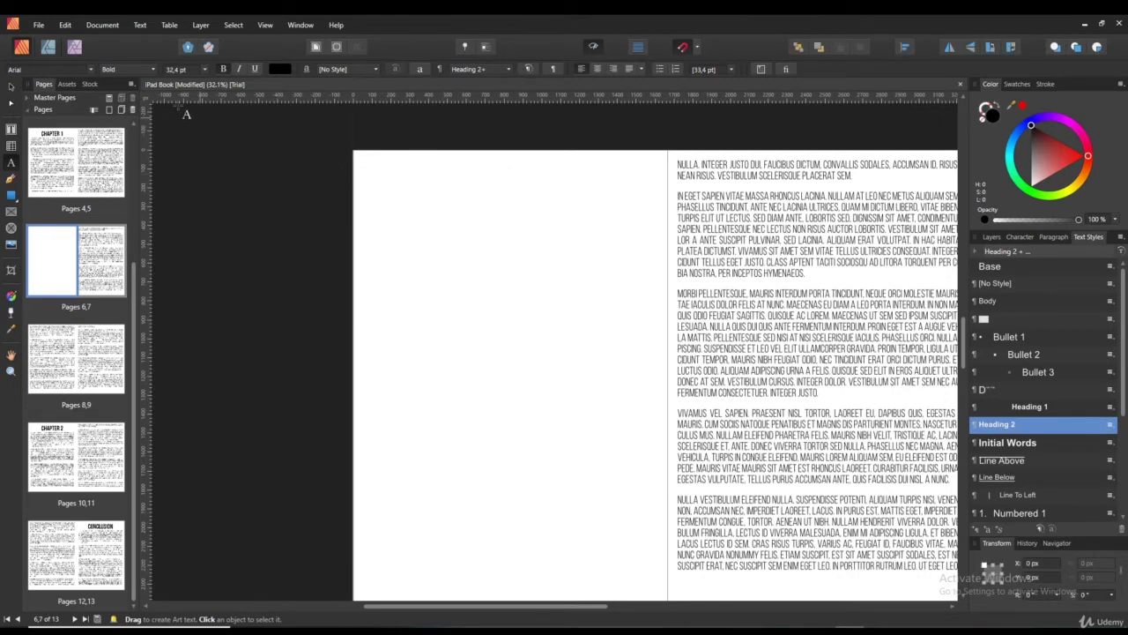
key("Escape")
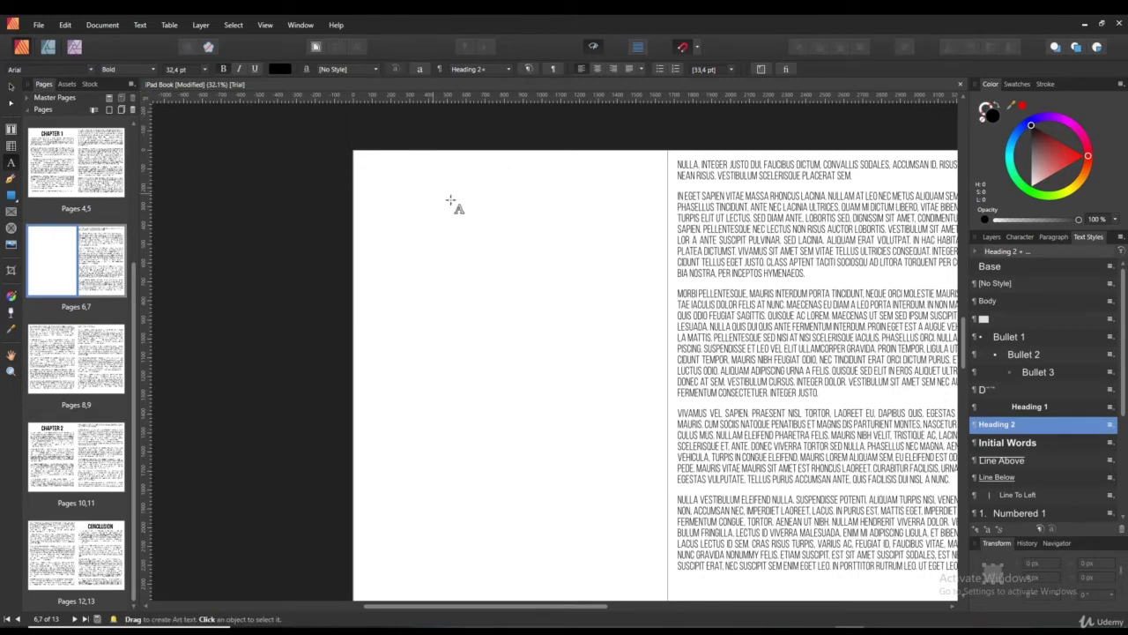
Step: Add the artistic text "TABLE" in Bebas Neue Regular at about 66 pt near the top of the blank page
left_click(88, 69)
left_click(53, 150)
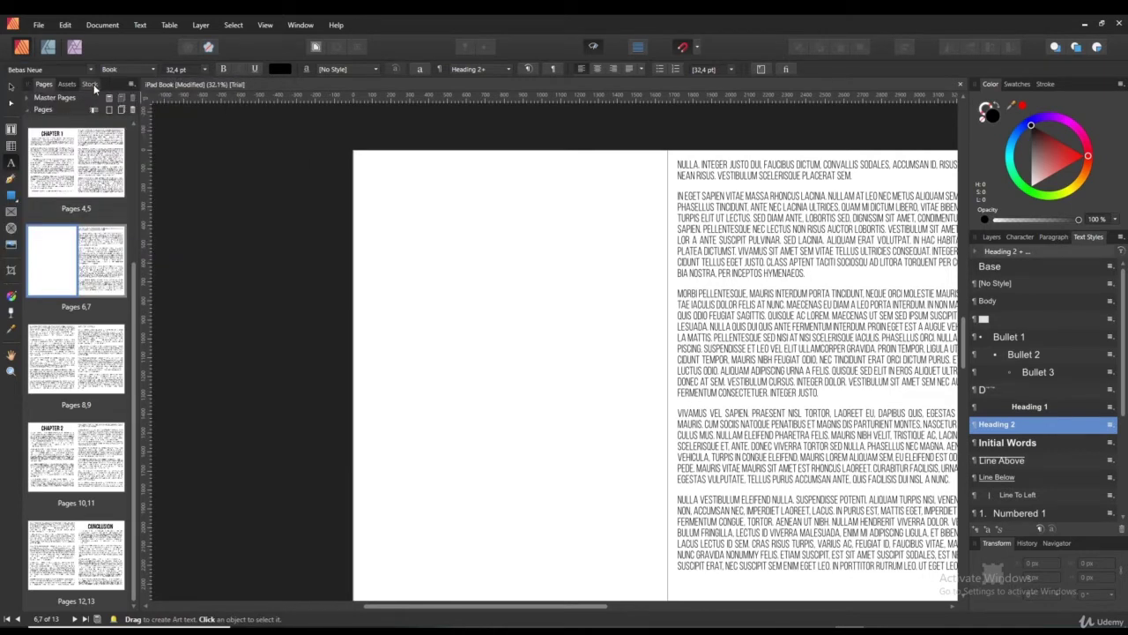
left_click(155, 69)
left_click(120, 185)
left_click_drag(433, 222, 476, 185)
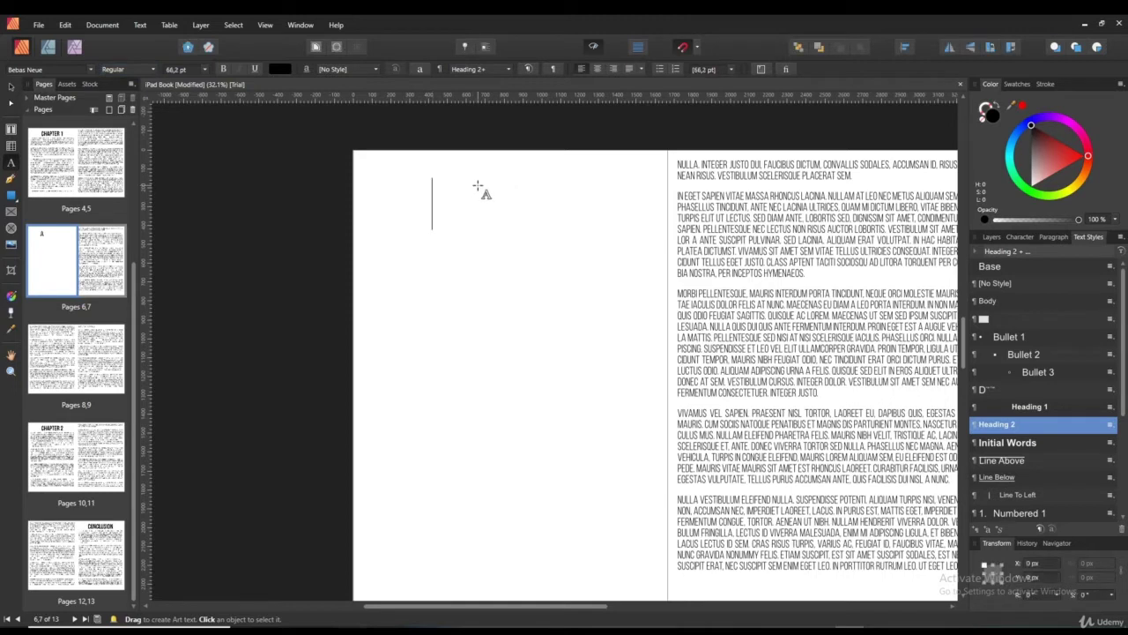
type("TABLE")
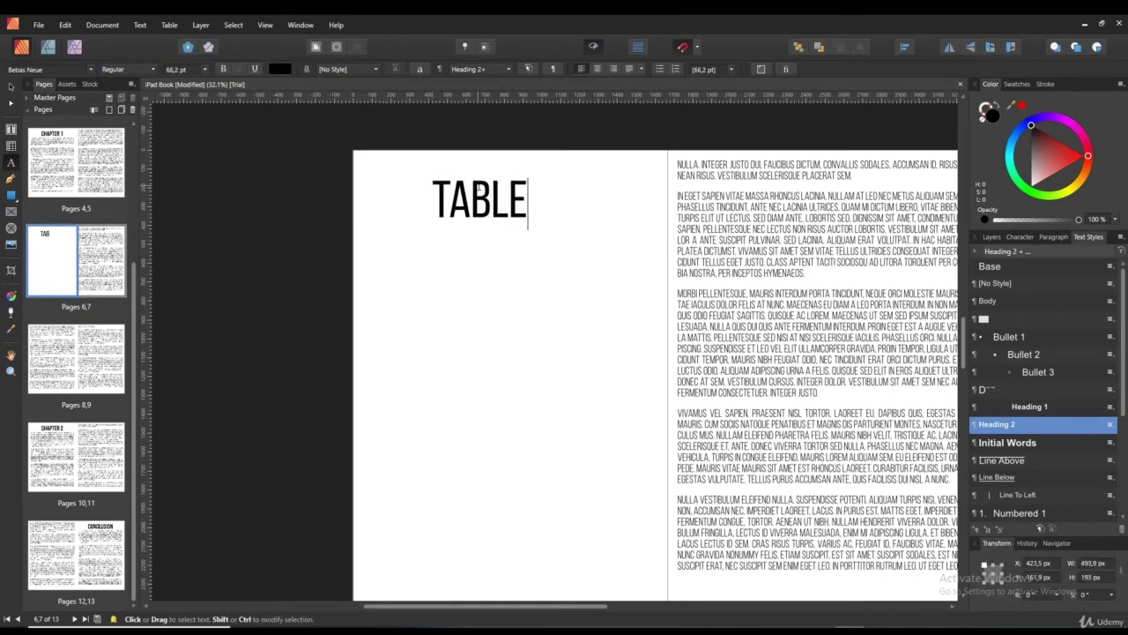
key("Escape")
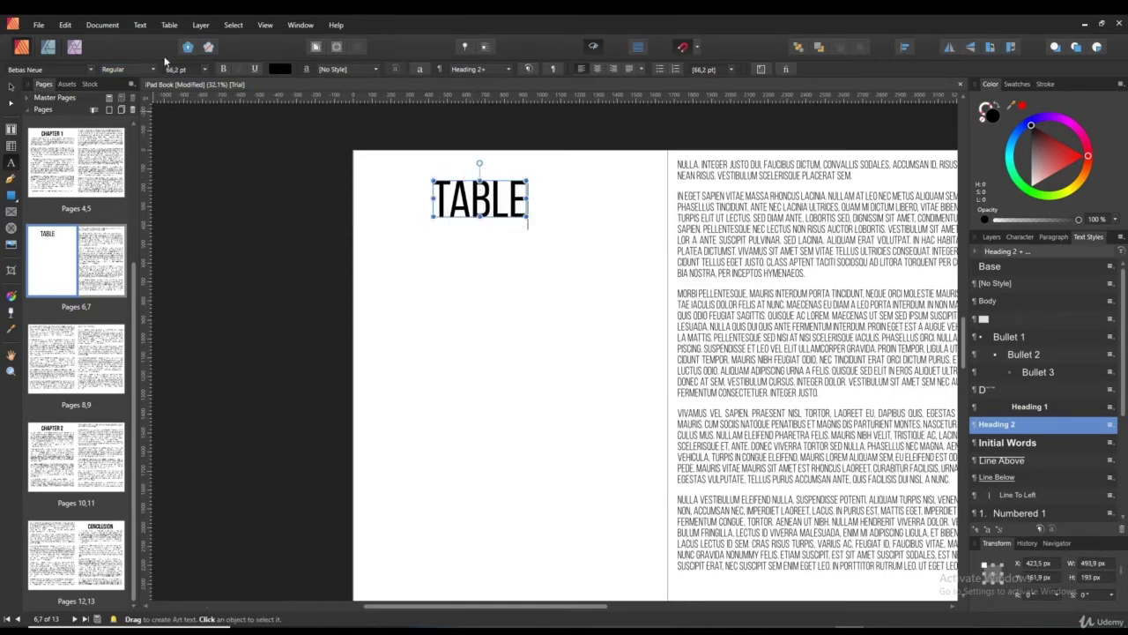
type("v")
key("BackSpace")
Step: Center the TABLE title horizontally on the page and enlarge it to about 72.8 pt
left_click(12, 87)
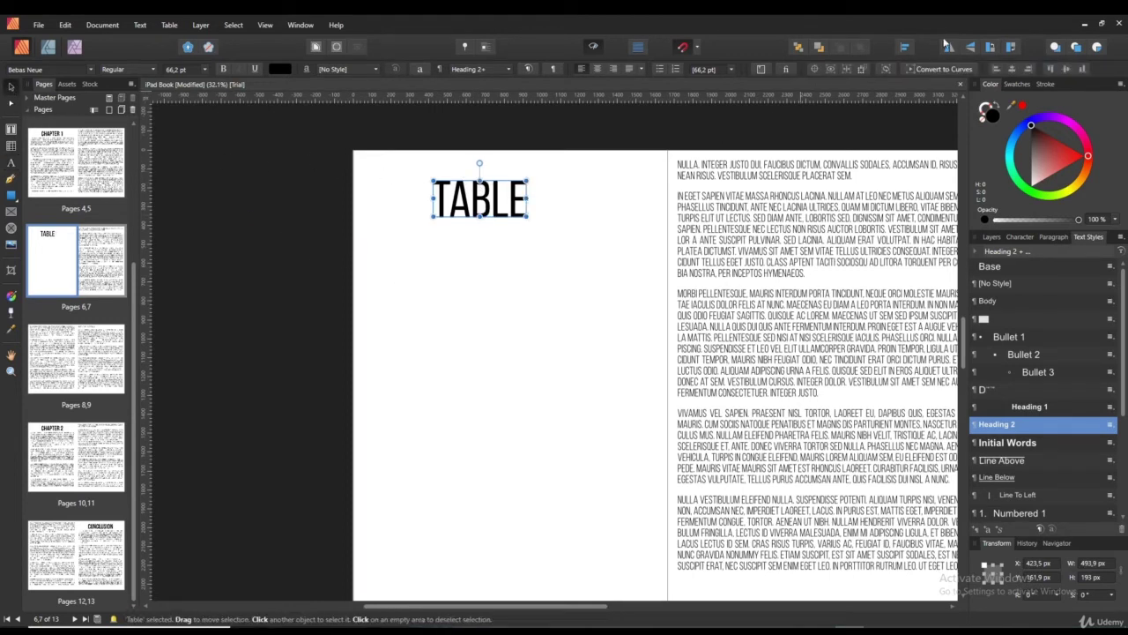
left_click(904, 48)
left_click(929, 85)
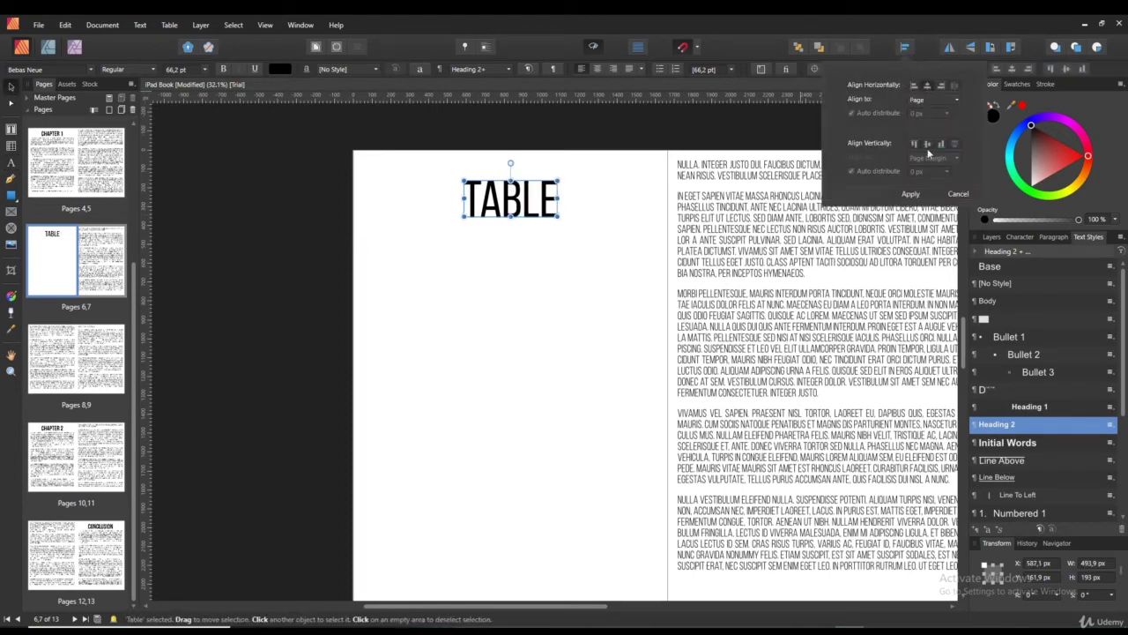
left_click(910, 195)
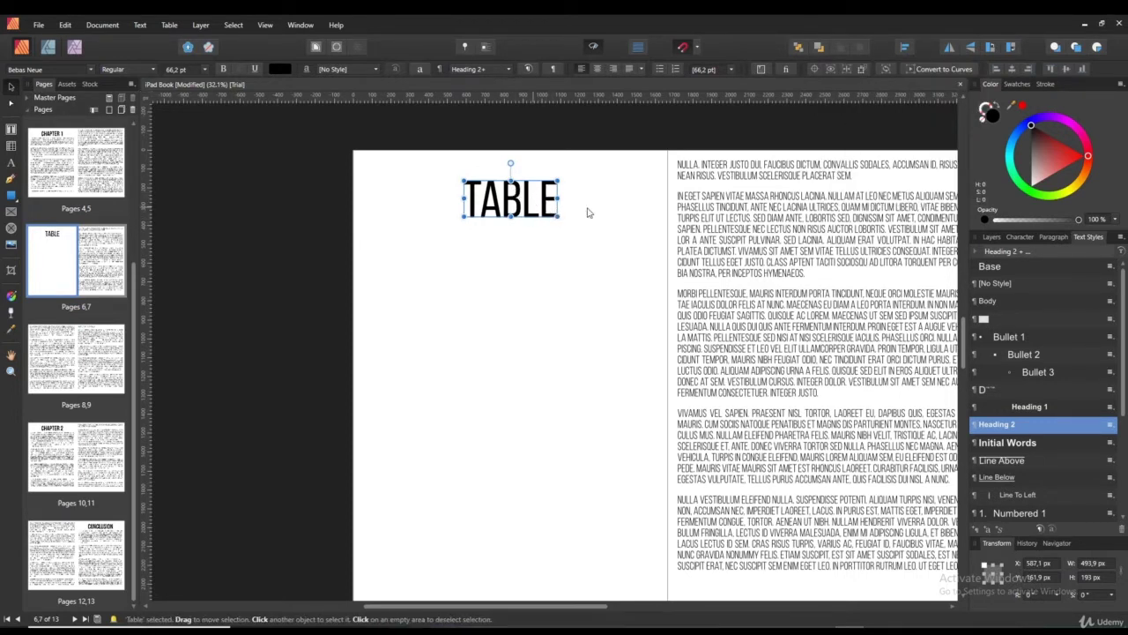
mouse_move(559, 217)
left_mouse_down()
mouse_move(544, 222)
mouse_move(584, 231)
mouse_move(554, 226)
mouse_move(573, 239)
mouse_move(535, 219)
mouse_move(605, 252)
mouse_move(563, 220)
mouse_move(573, 243)
mouse_move(552, 218)
mouse_move(578, 225)
mouse_move(564, 219)
left_mouse_up()
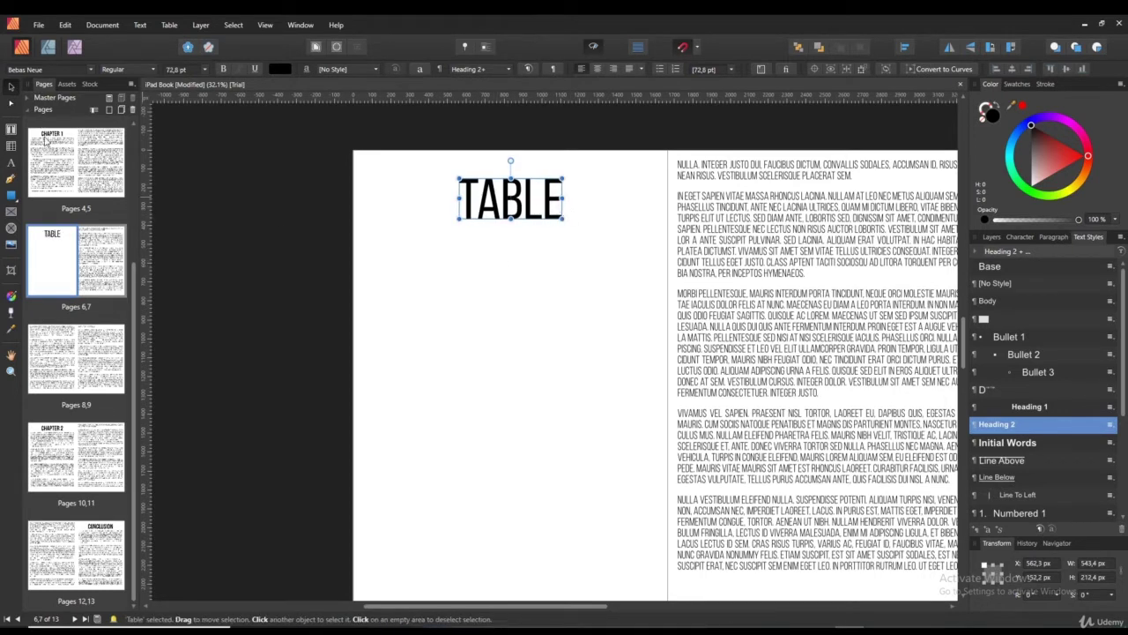
left_click(644, 269)
Step: Draw a four-column table about 1432 by 1458 px below the TABLE title, with preview mode turned off while drawing
scroll(645, 270, "down", 4)
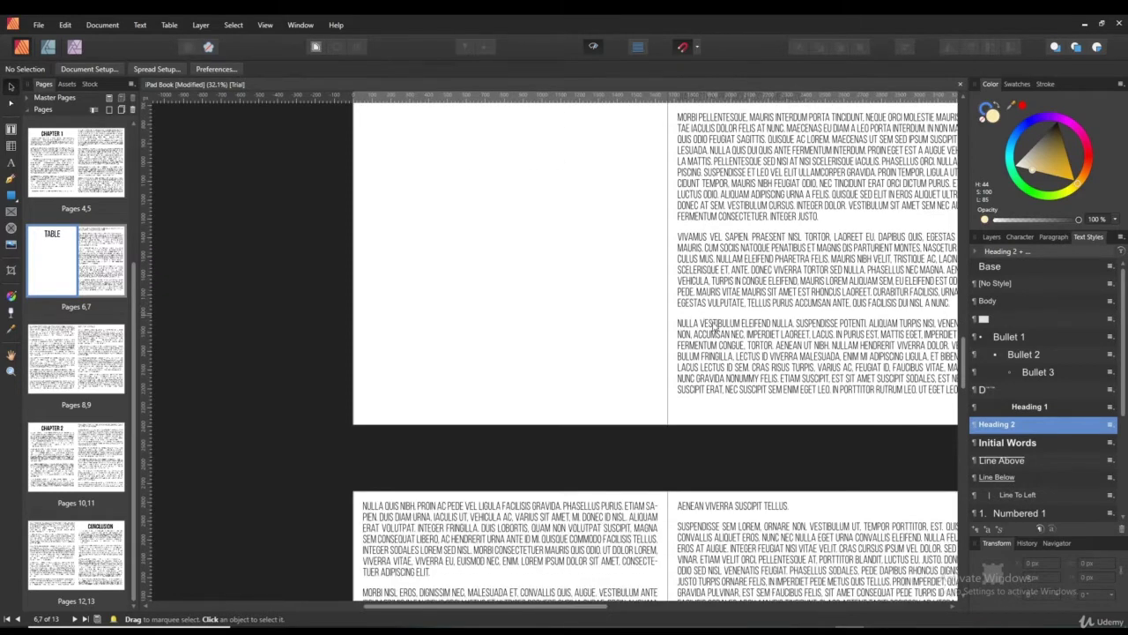
scroll(695, 364, "up", 3)
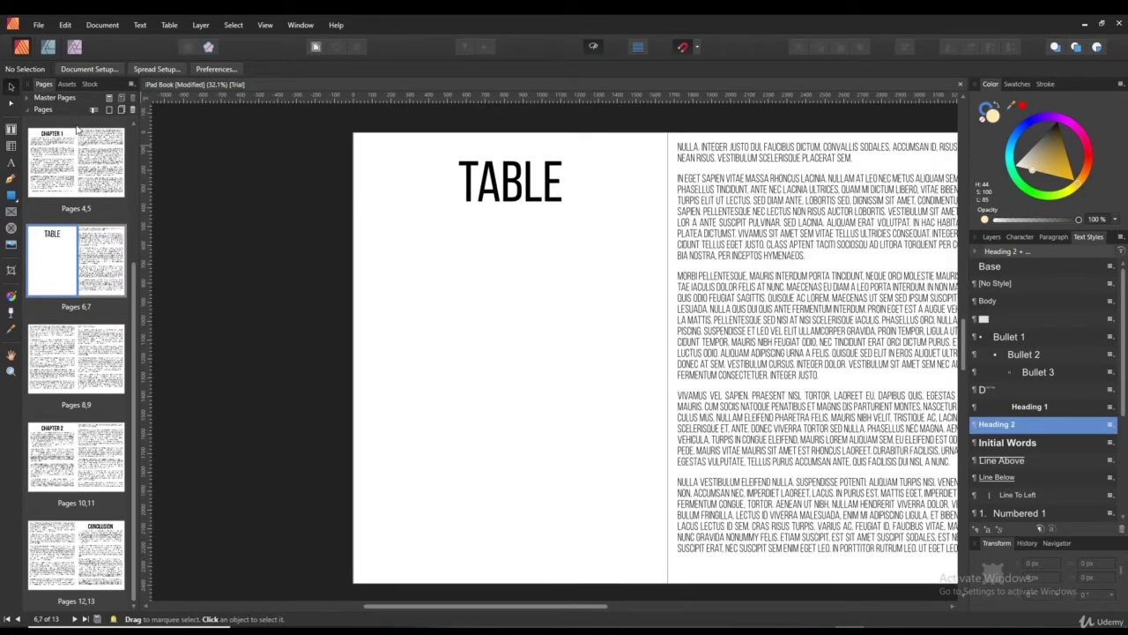
left_click(11, 147)
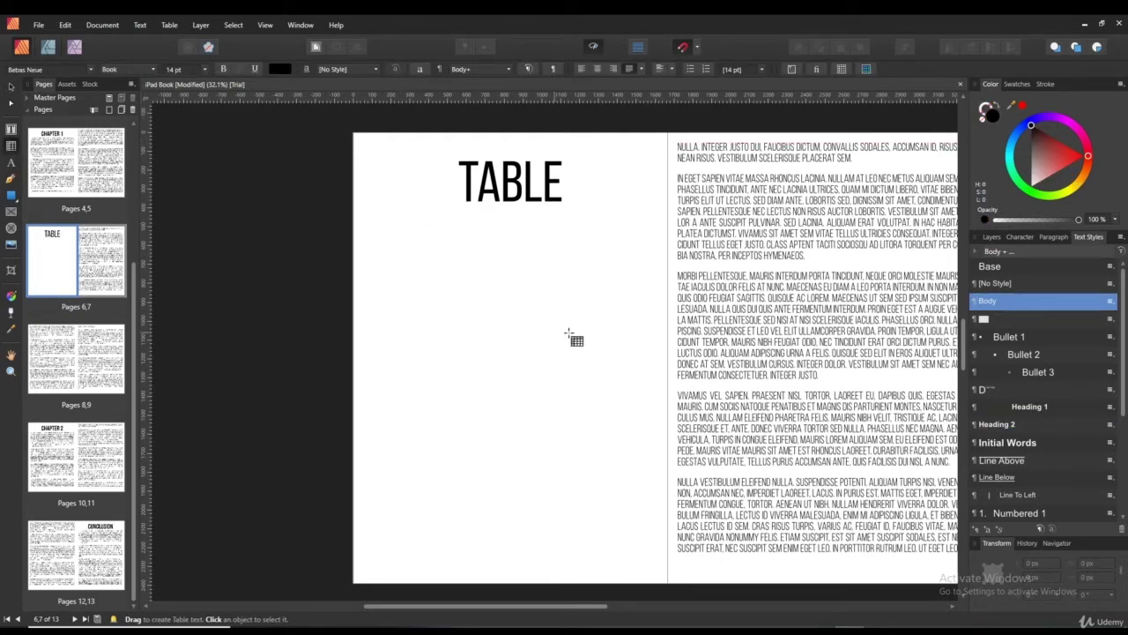
left_click(595, 51)
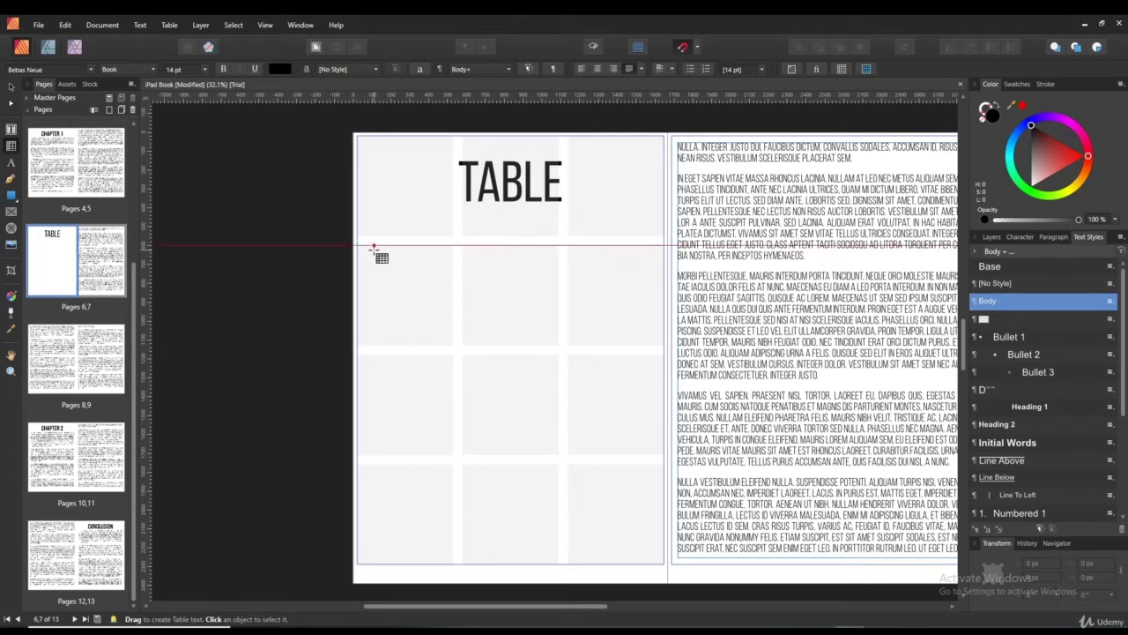
left_click_drag(374, 248, 644, 521)
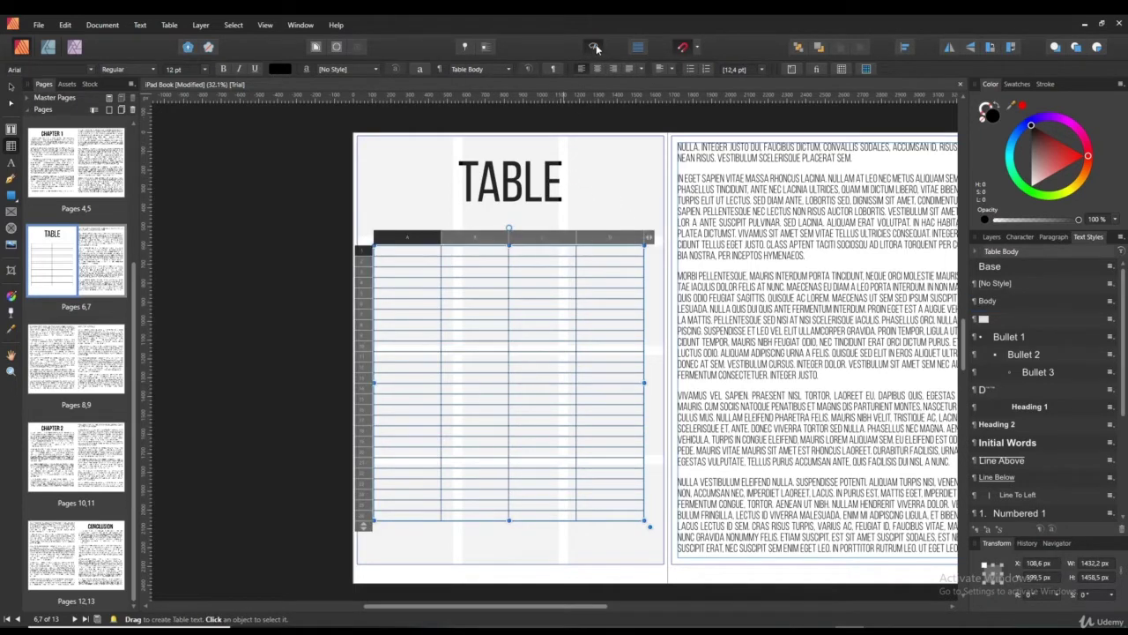
left_click(595, 48)
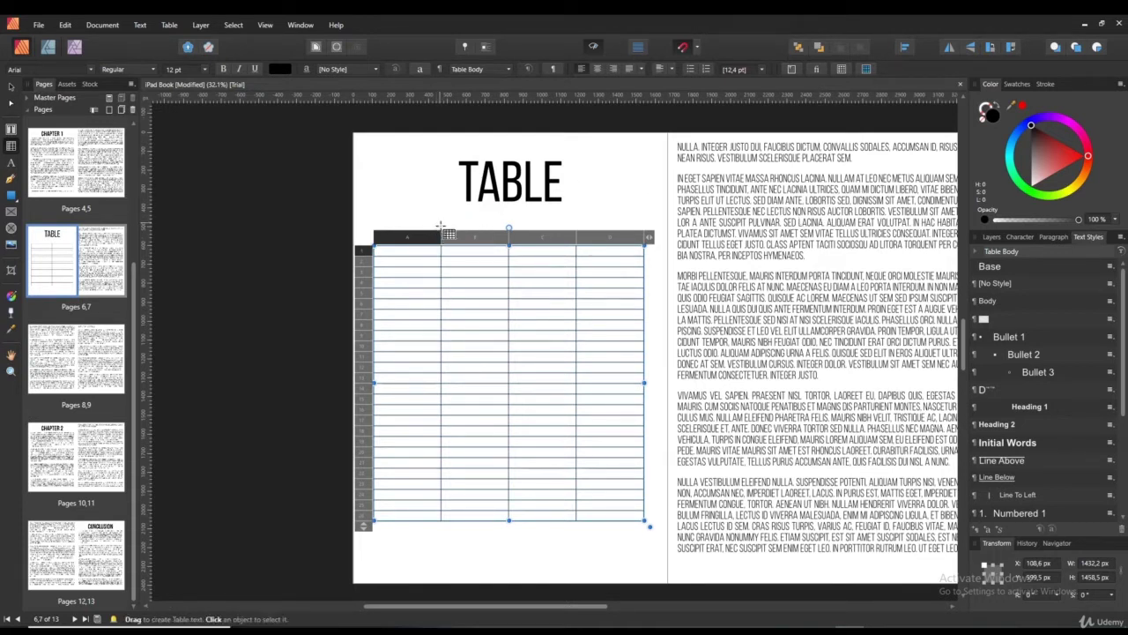
Step: Widen all columns of the table evenly until the table is about 1494 px wide
left_click(989, 238)
left_click(1023, 286)
left_click(1023, 271)
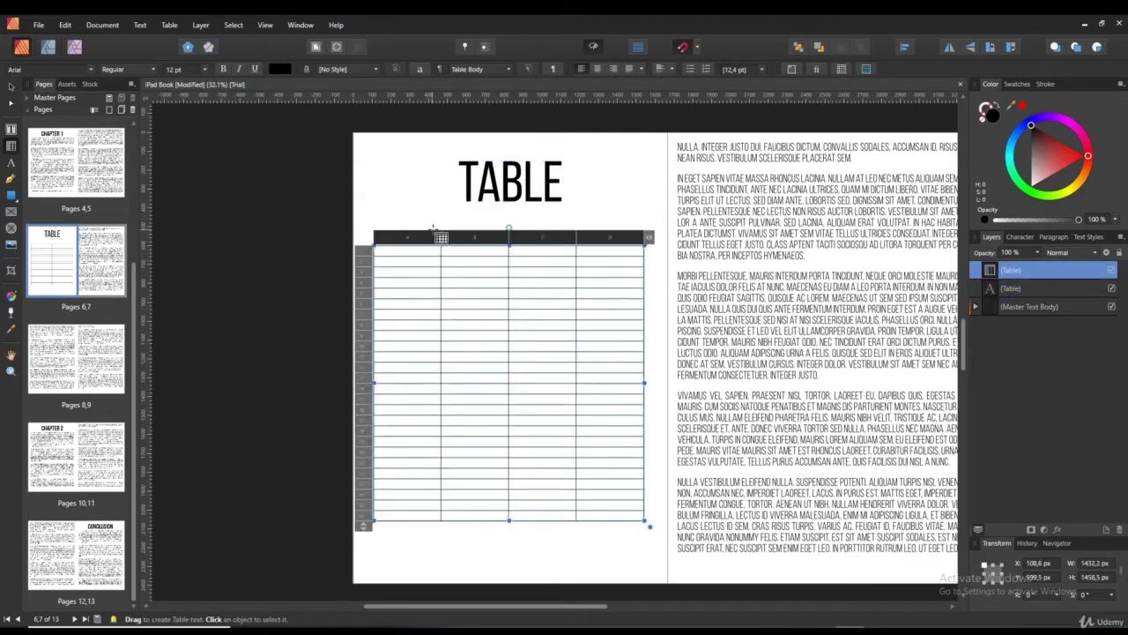
mouse_move(442, 231)
left_mouse_down()
mouse_move(414, 234)
mouse_move(444, 234)
left_mouse_up()
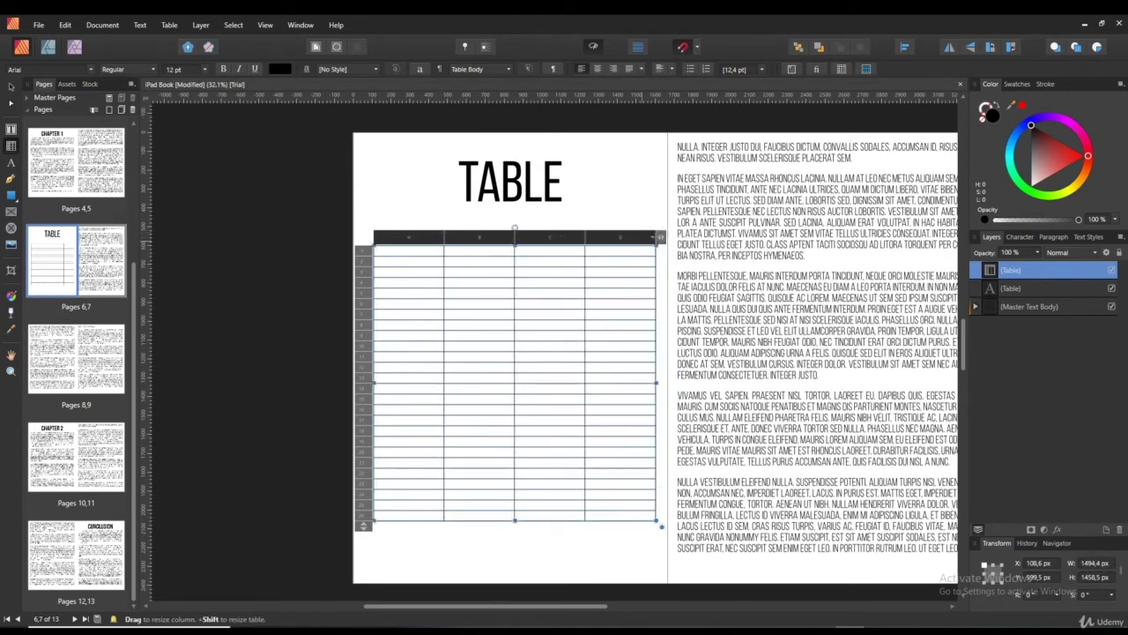
Step: Narrow the table's first column slightly, giving the freed width to the second column, and deselect the table
left_click(621, 236)
left_click(426, 237)
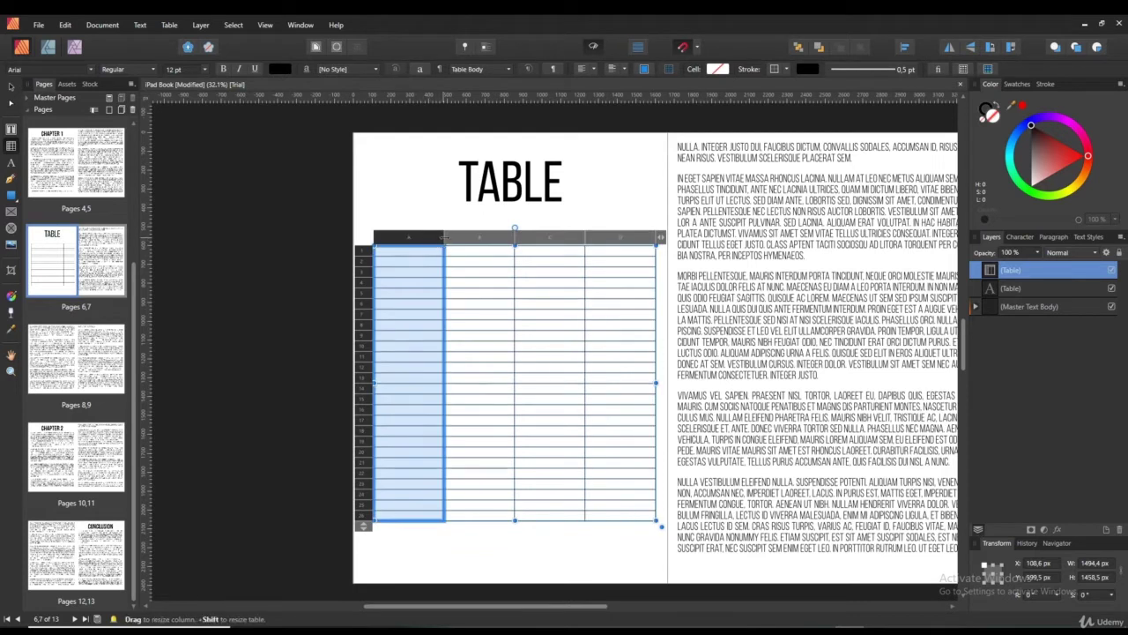
mouse_move(444, 237)
left_mouse_down()
mouse_move(412, 237)
mouse_move(432, 237)
left_mouse_up()
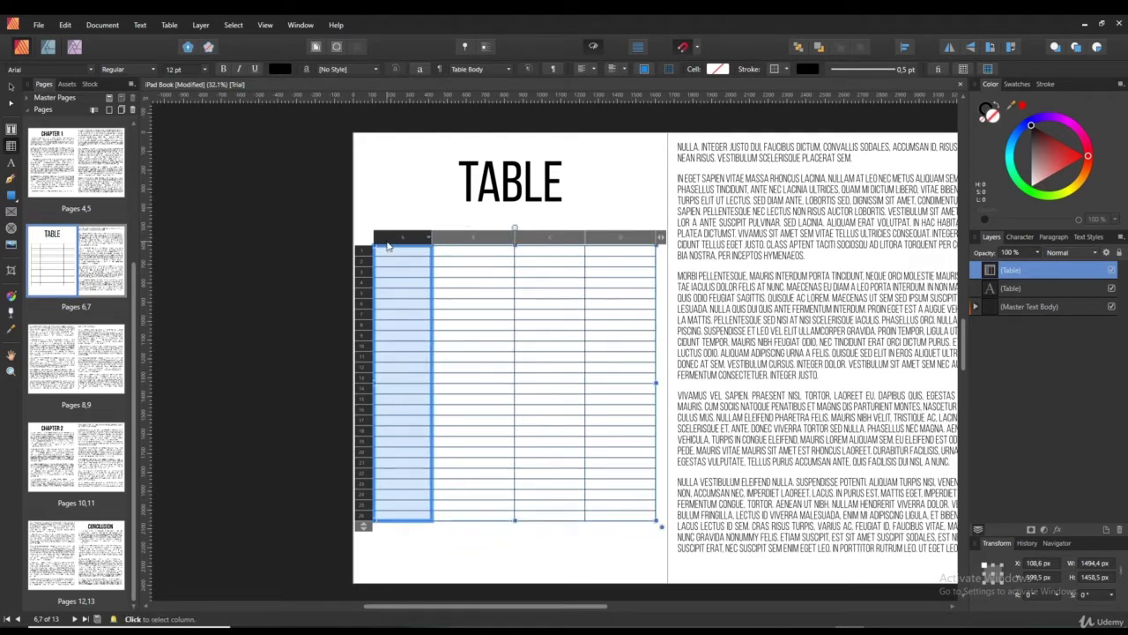
left_click(484, 250)
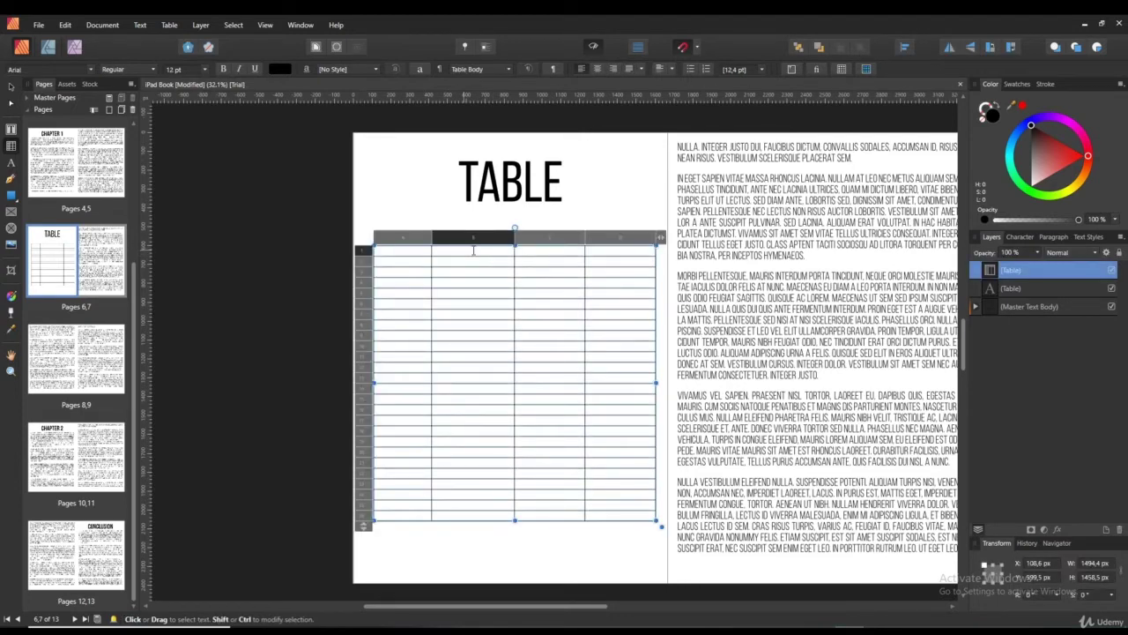
left_click(479, 221)
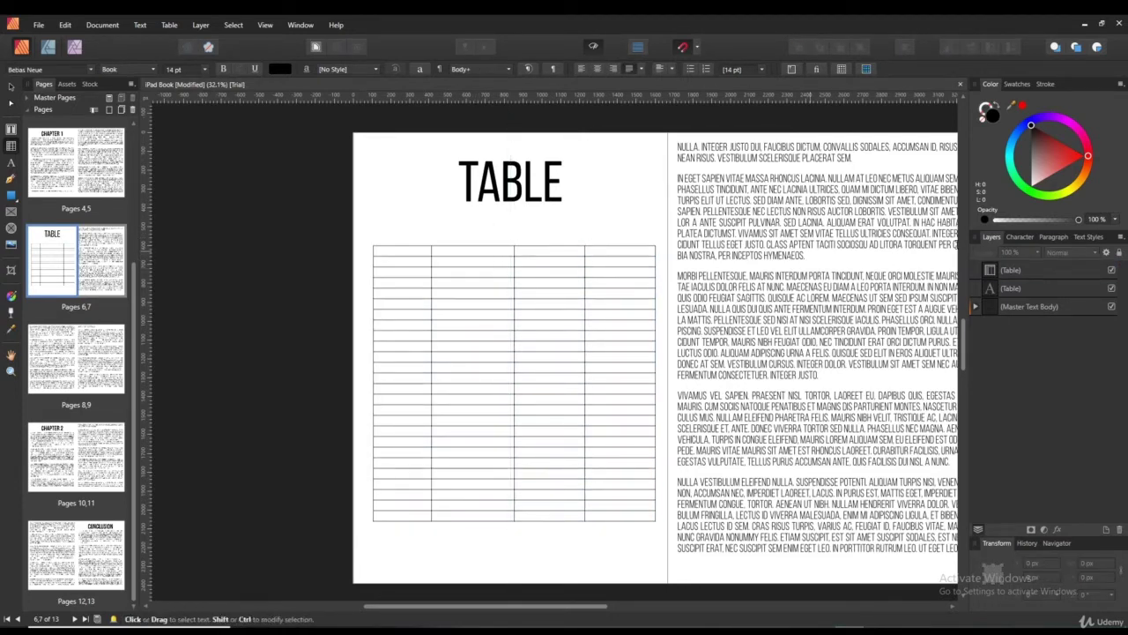
left_click(1043, 271)
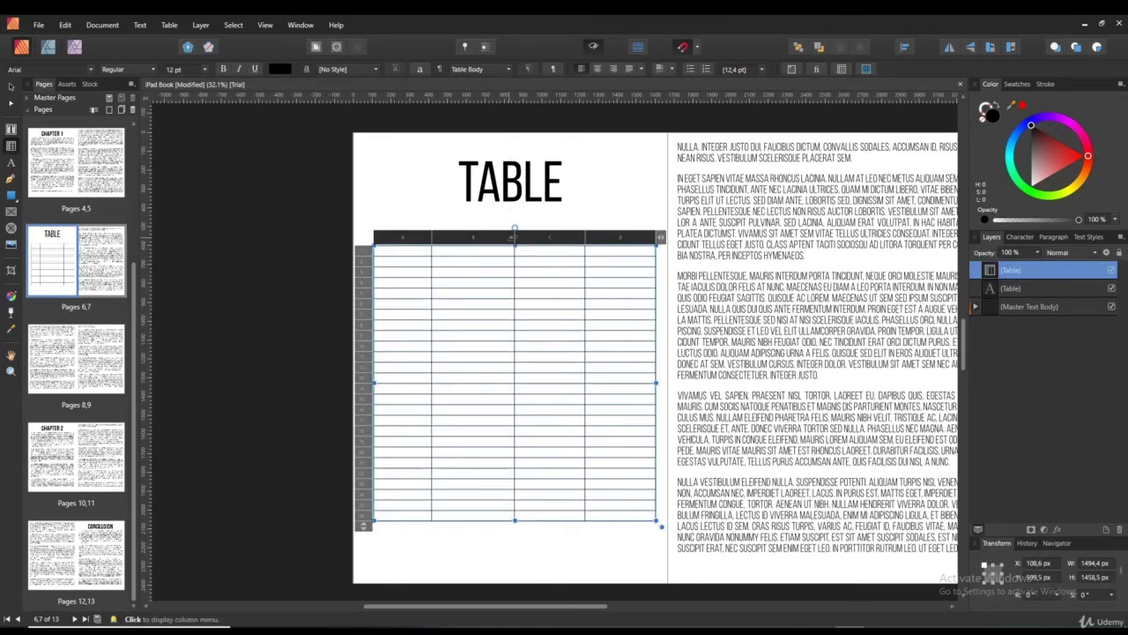
left_click_drag(513, 236, 538, 231)
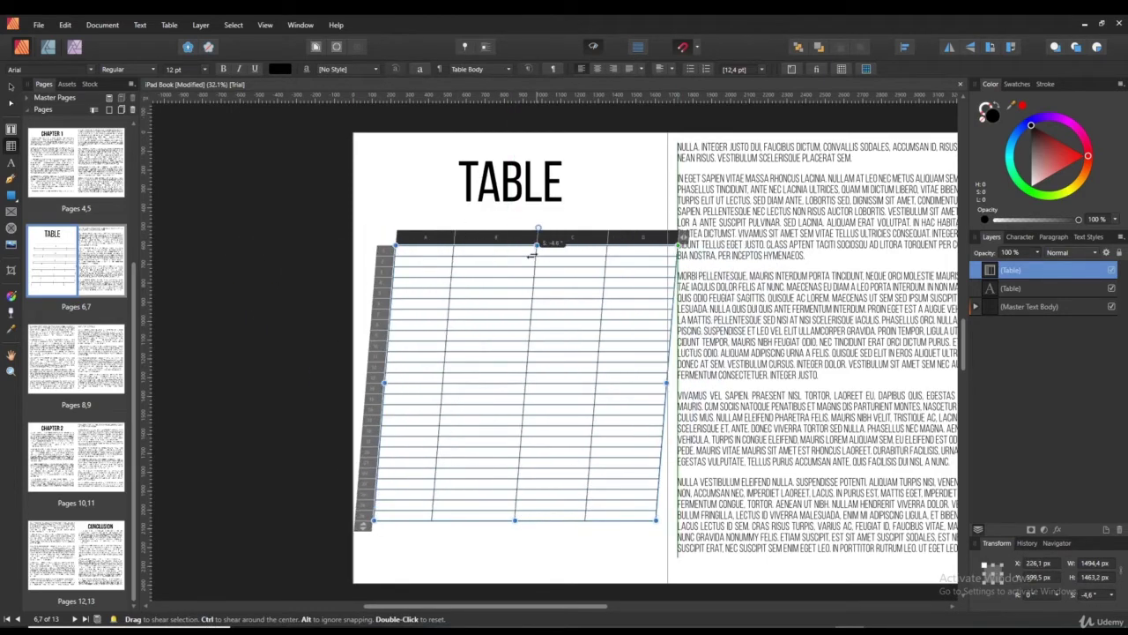
key("ctrl+z")
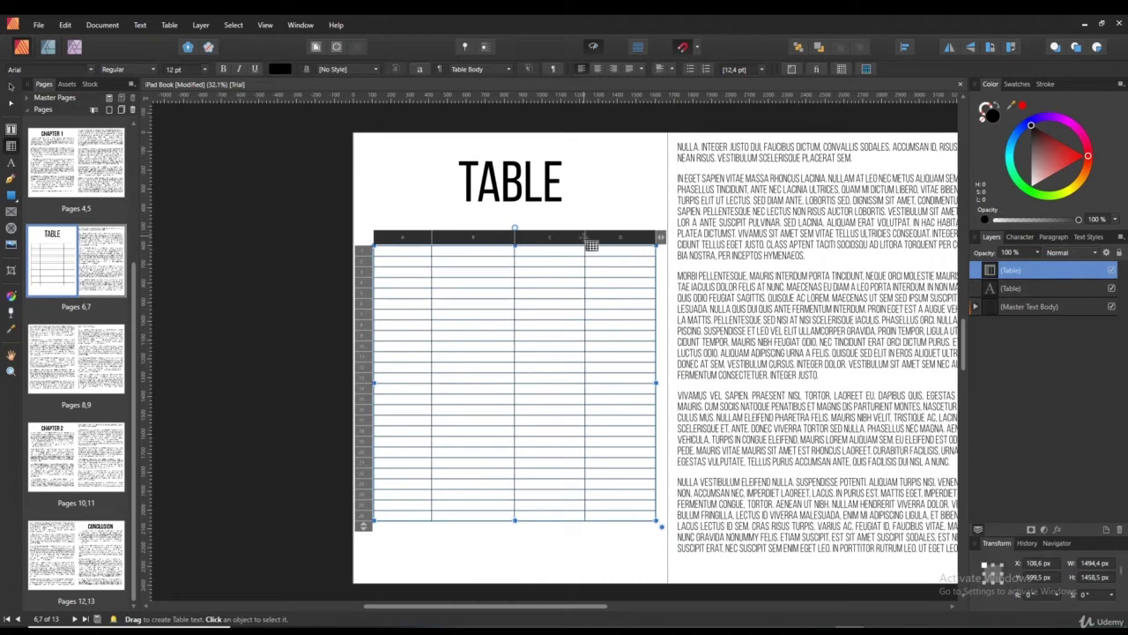
Step: Reduce the table's overall width to about 1482 px by resizing its columns, and deselect it
mouse_move(582, 238)
left_mouse_down()
mouse_move(495, 238)
mouse_move(585, 238)
left_mouse_up()
left_click(623, 205)
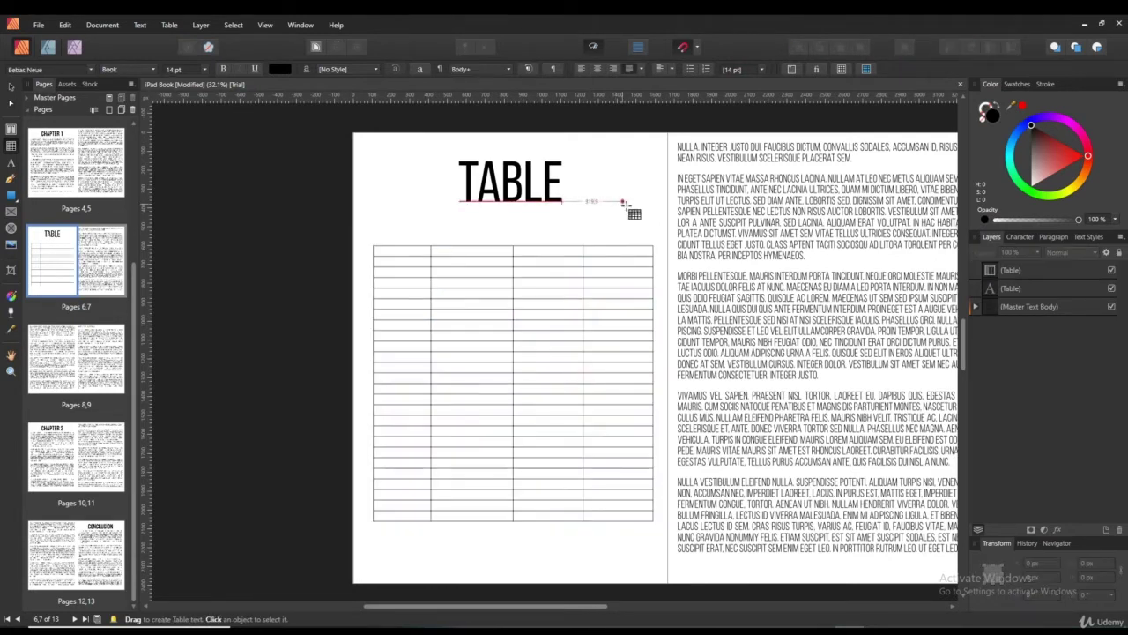
Step: Bring up the Table studio settings for the selected table and close them again
left_click(1013, 272)
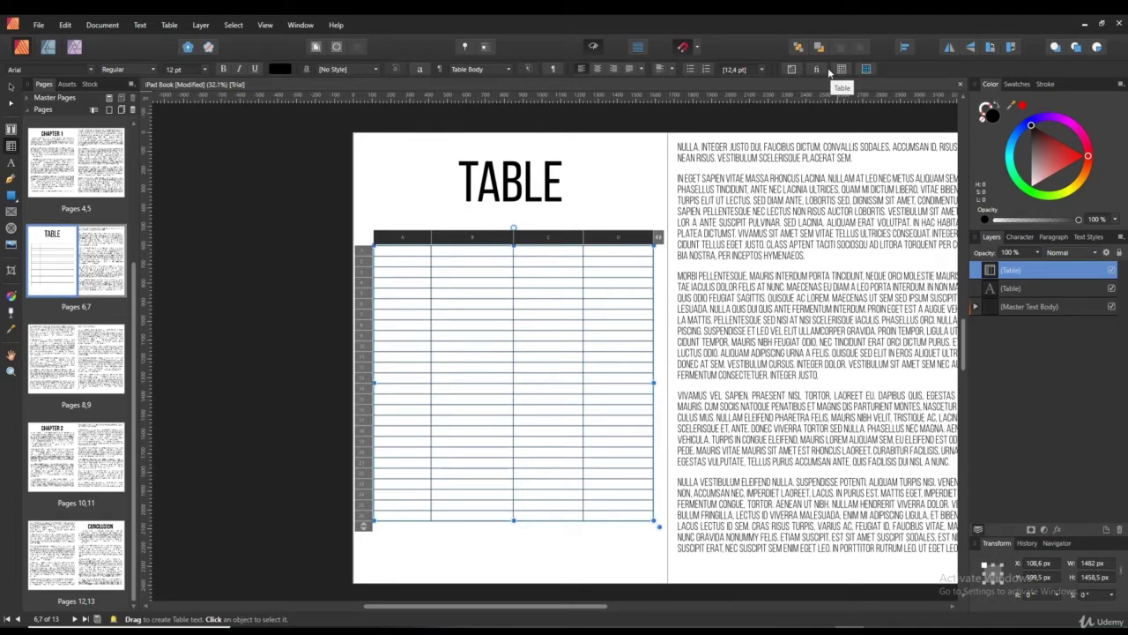
left_click(264, 24)
mouse_move(353, 247)
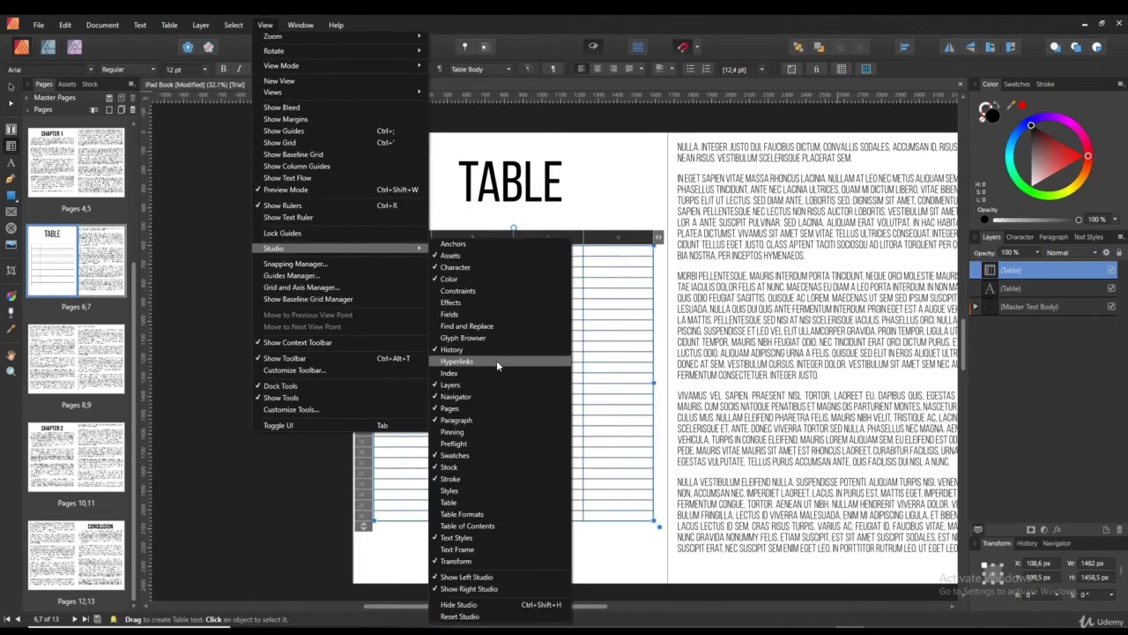
left_click(480, 501)
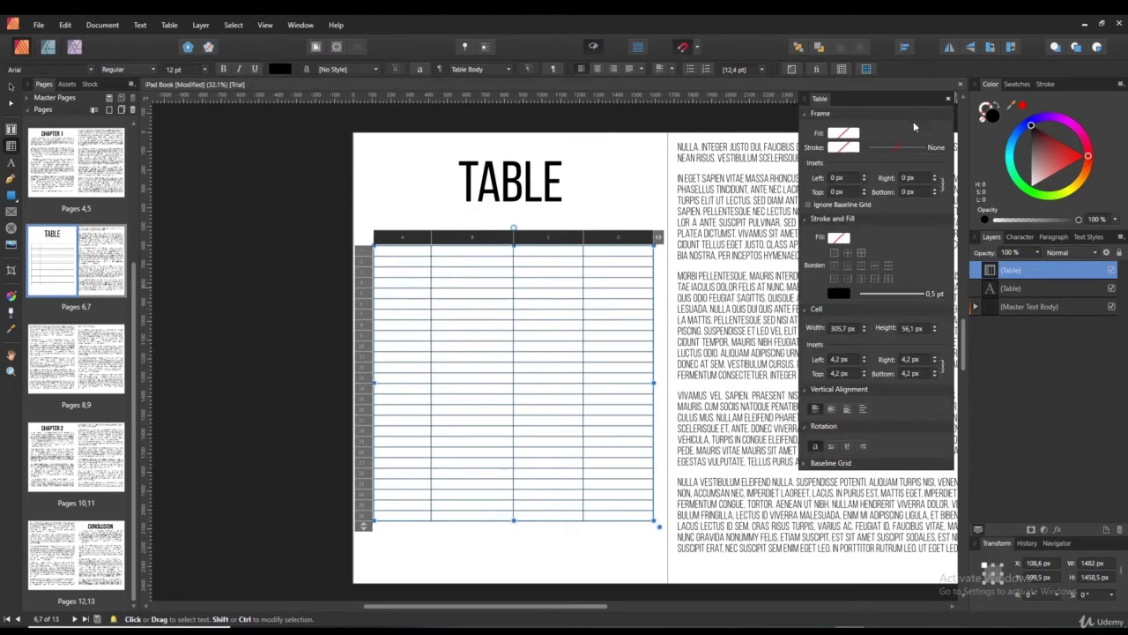
left_click(949, 99)
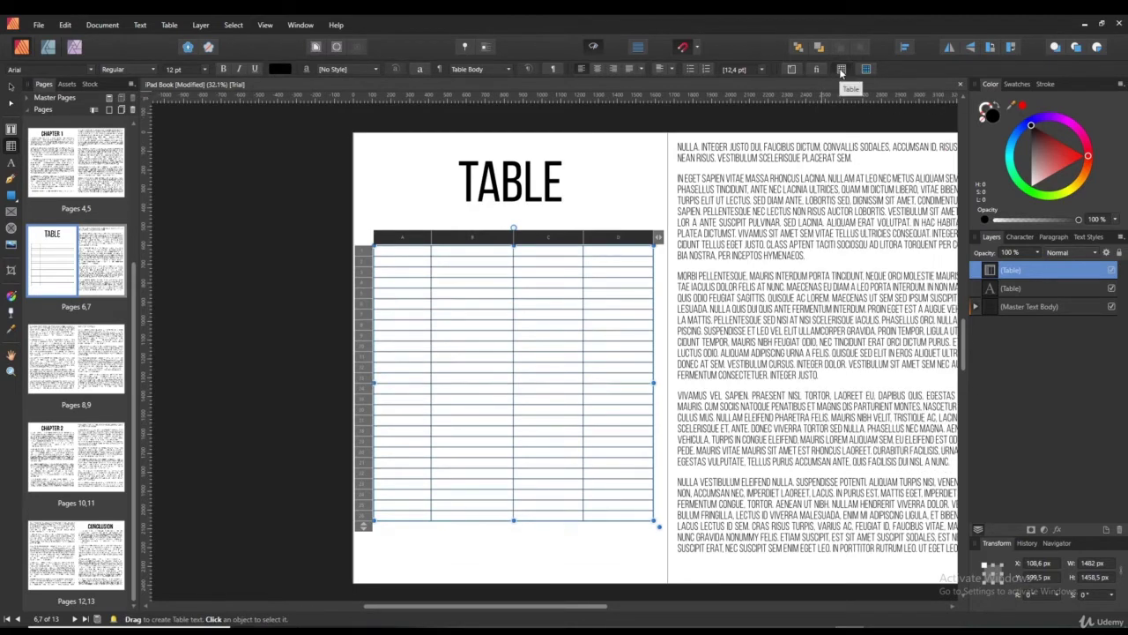
Step: Set the cell width of all table columns to 317 px in the Table settings, and close them
left_click(840, 69)
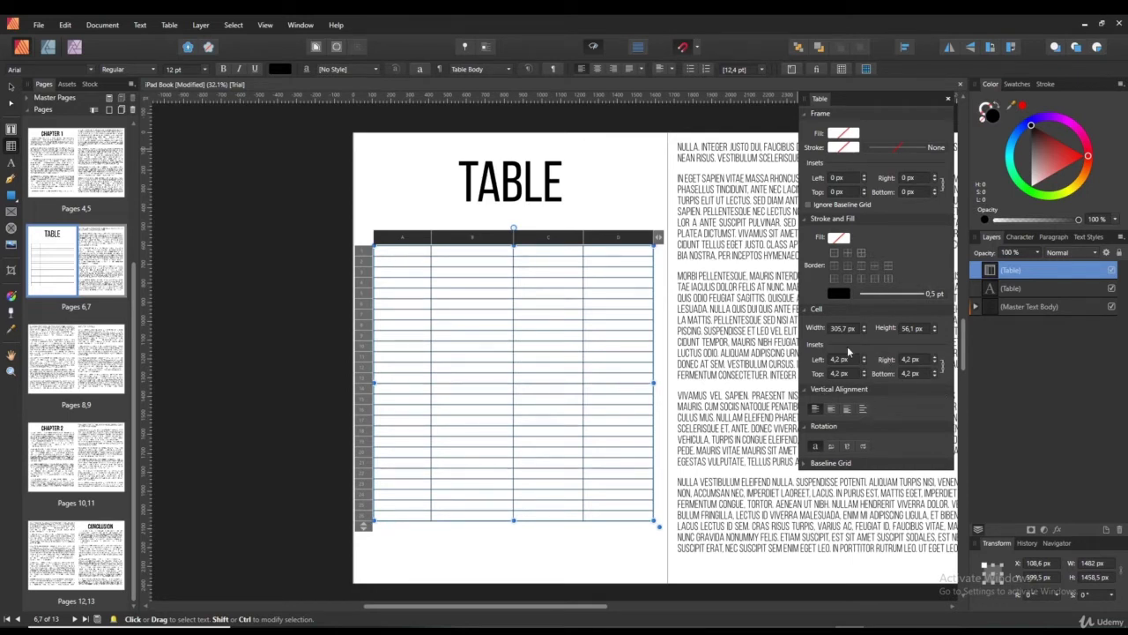
left_click(865, 326)
left_click(864, 327)
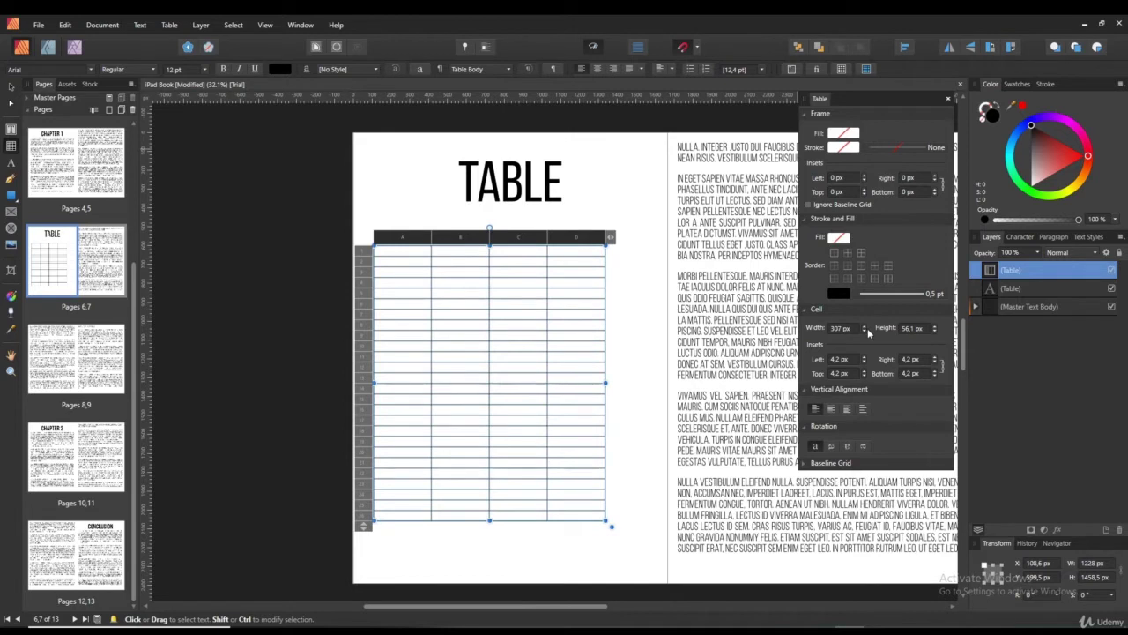
left_click(866, 331)
left_click(866, 331)
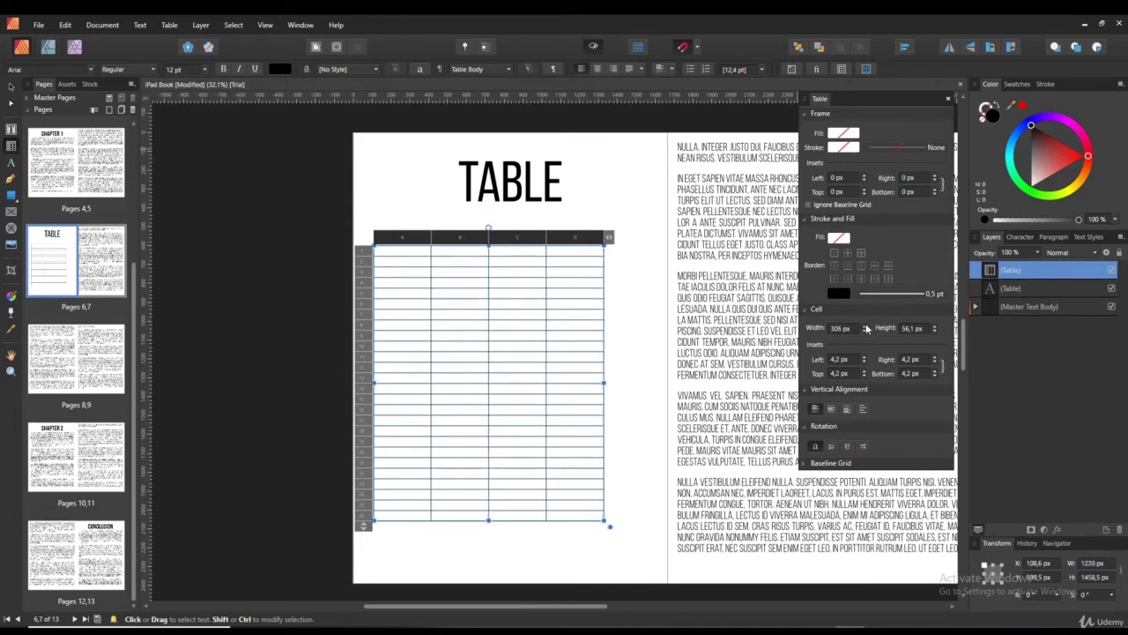
left_click(865, 325)
left_click(865, 326)
left_click(865, 325)
left_click(865, 325)
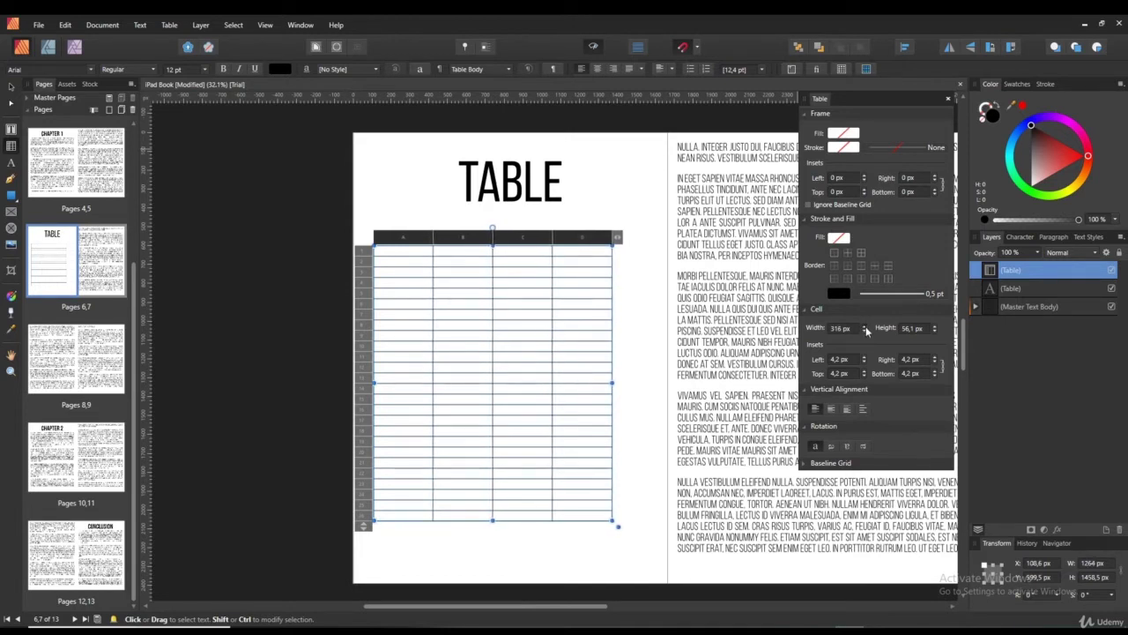
left_click(865, 325)
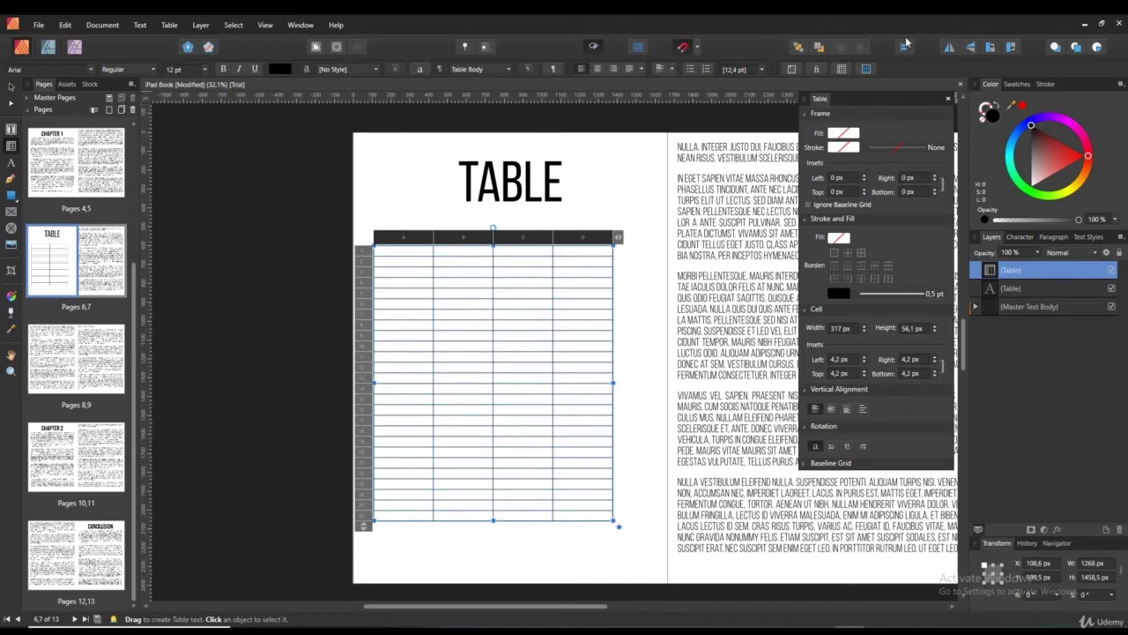
left_click(948, 100)
Step: Centre the four-column table horizontally on the page and apply the alignment
left_click(916, 49)
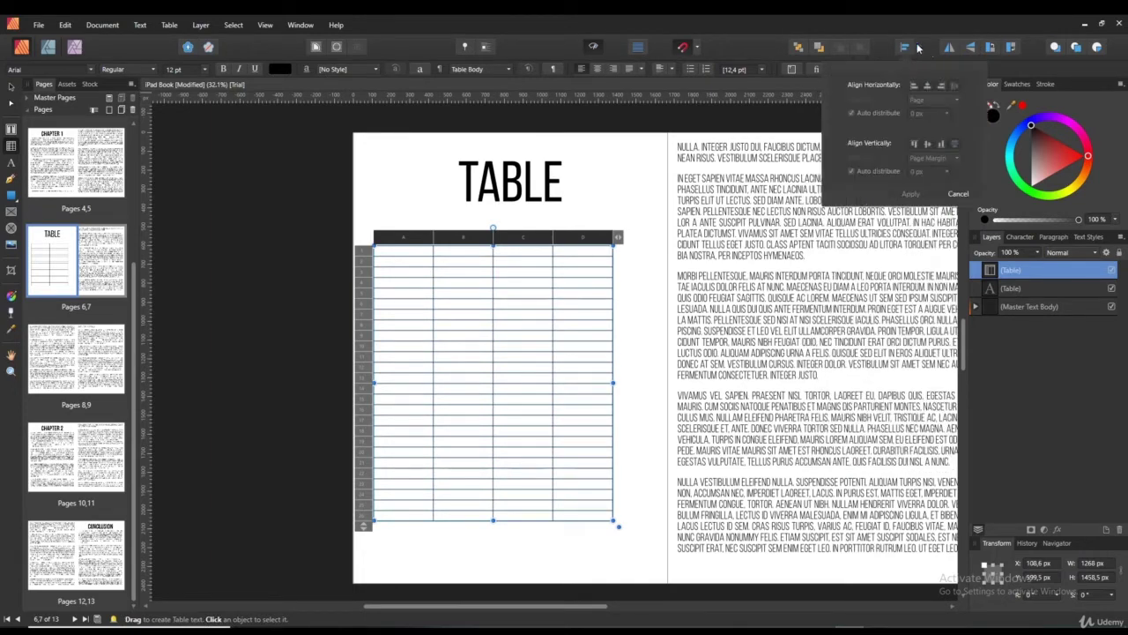
left_click(927, 86)
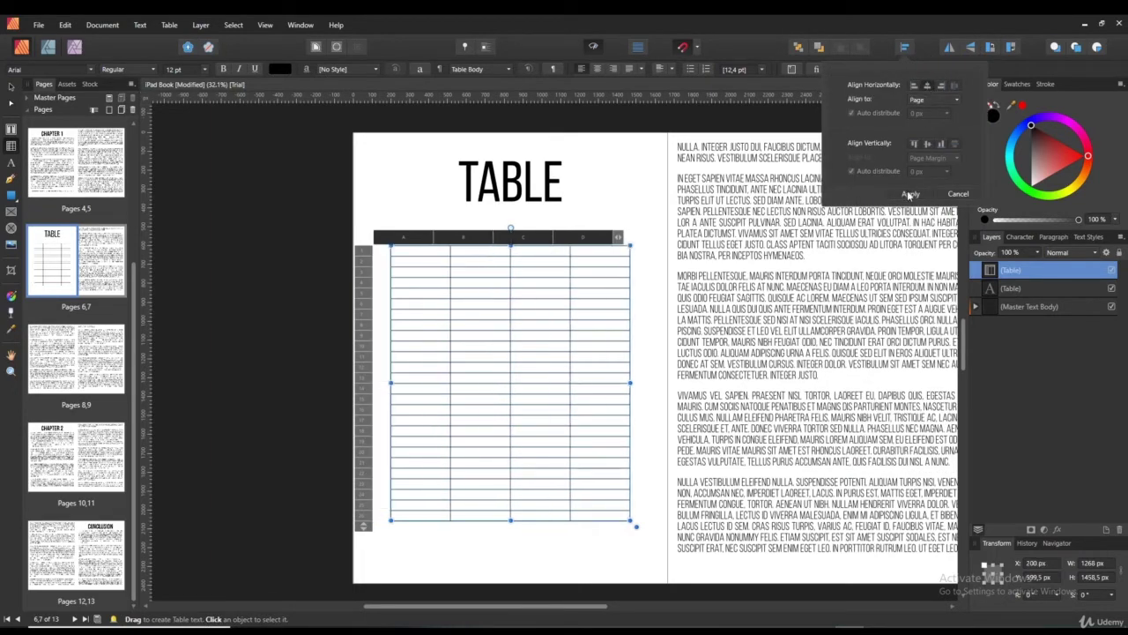
left_click(910, 194)
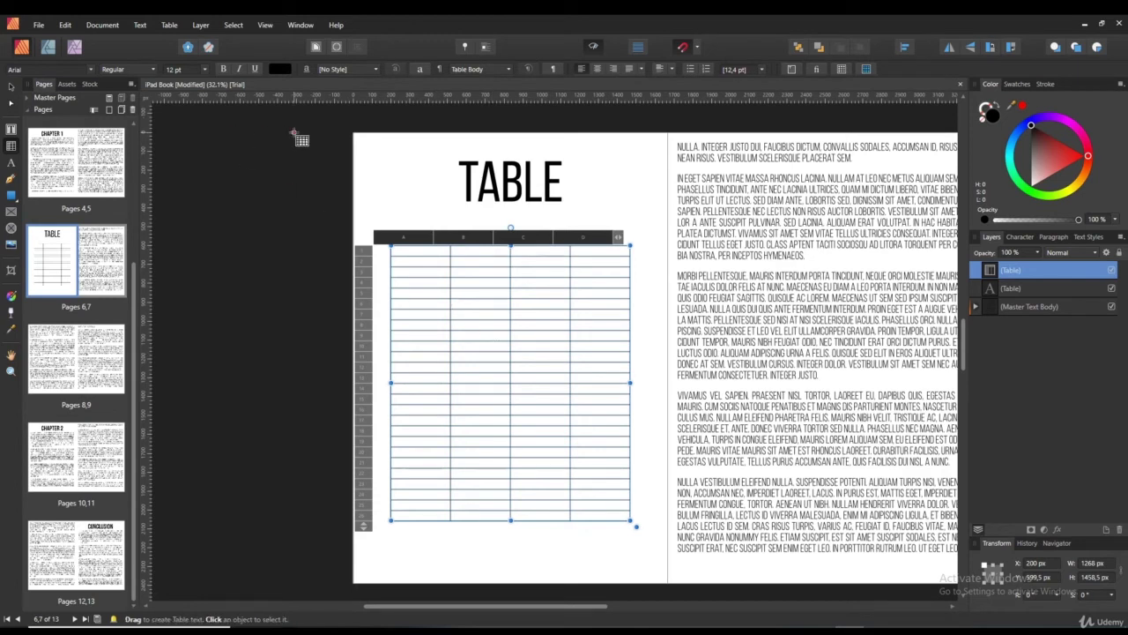
Step: Merge the first-row cells of columns A and B into a single cell
left_click(165, 26)
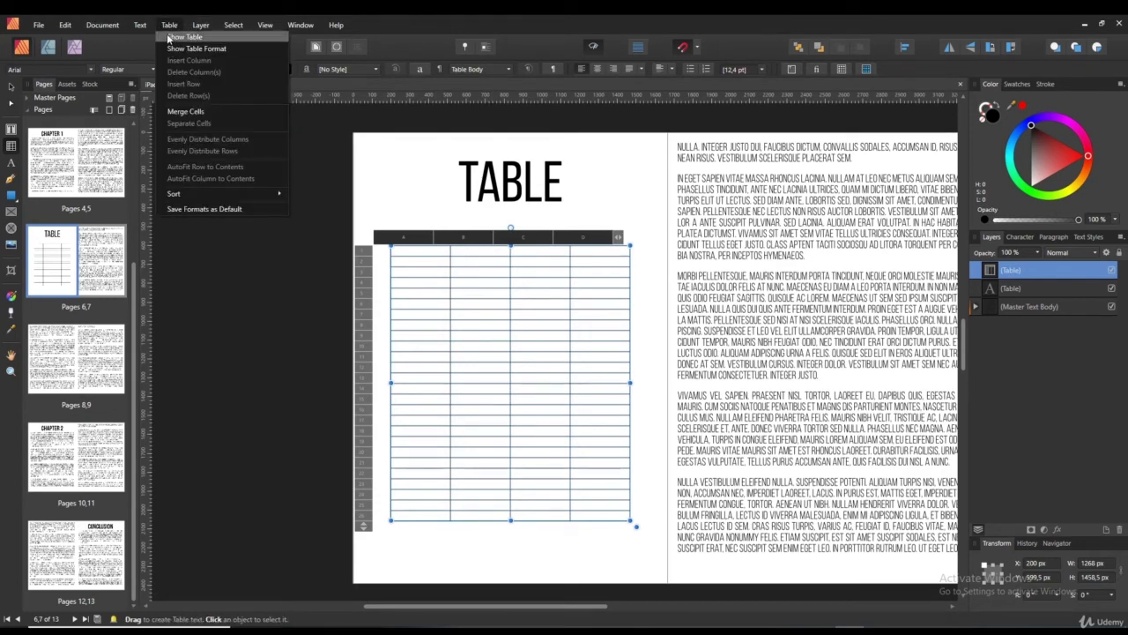
left_click(456, 340)
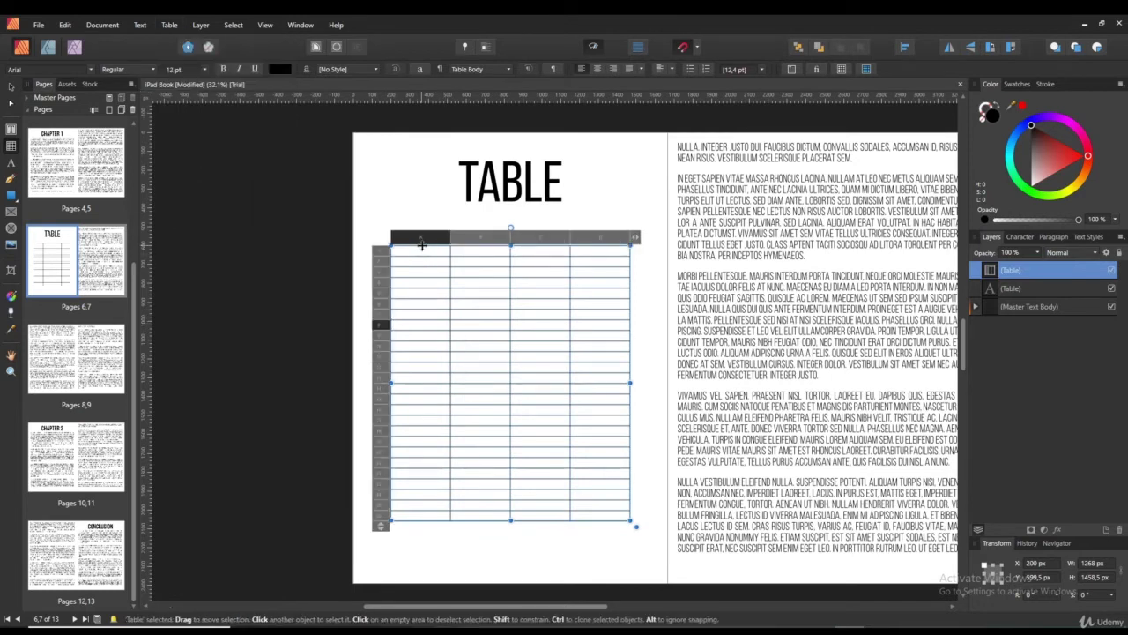
left_click_drag(414, 251, 485, 247)
left_click(167, 26)
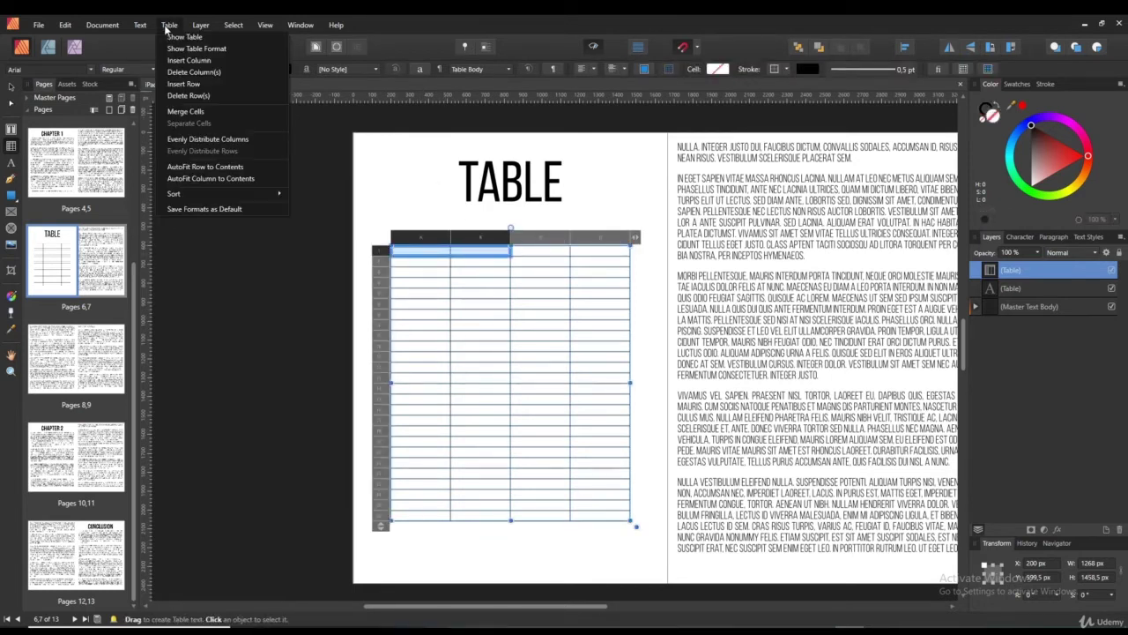
left_click(185, 111)
left_click(480, 299)
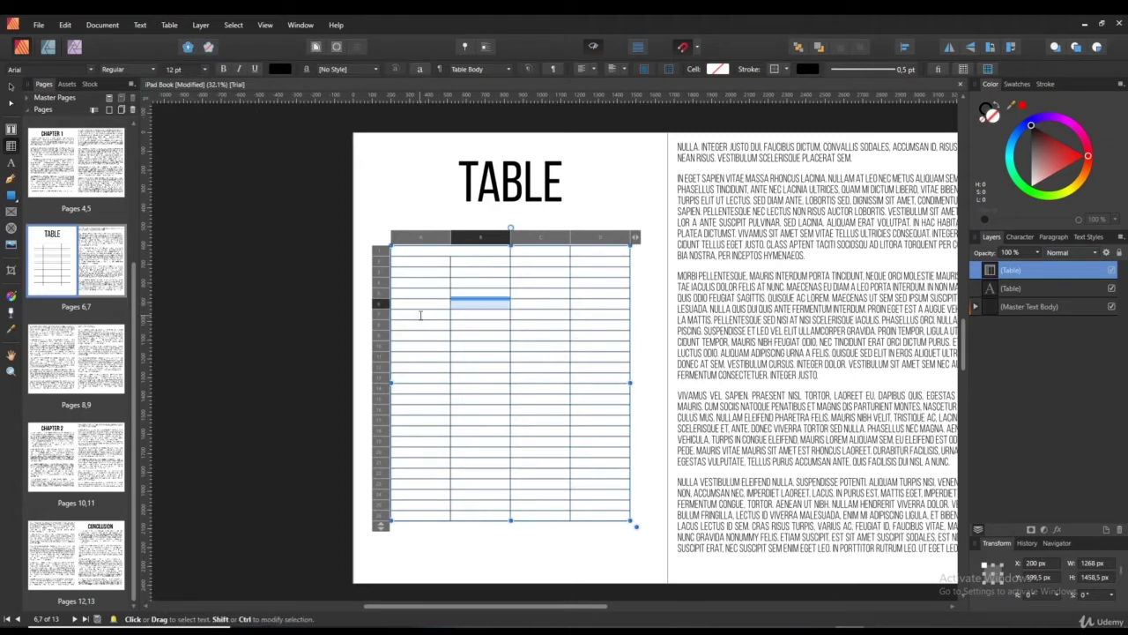
Step: Merge the block of cells spanning columns A and B in rows 7 to 13
left_click(420, 314)
left_click_drag(421, 315, 499, 373)
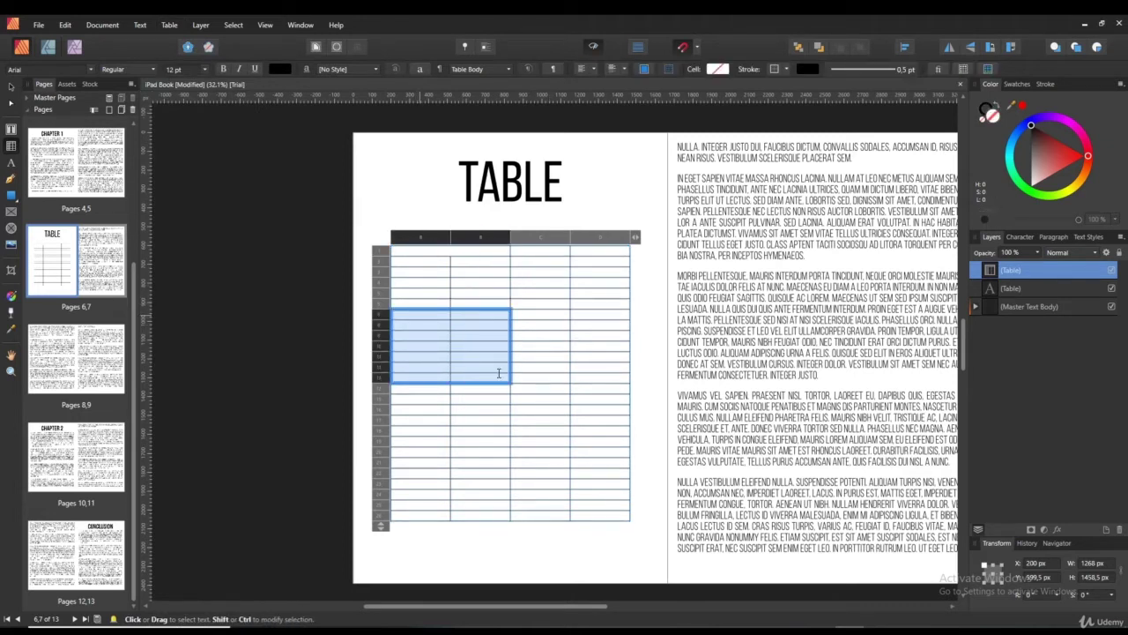
right_click(467, 344)
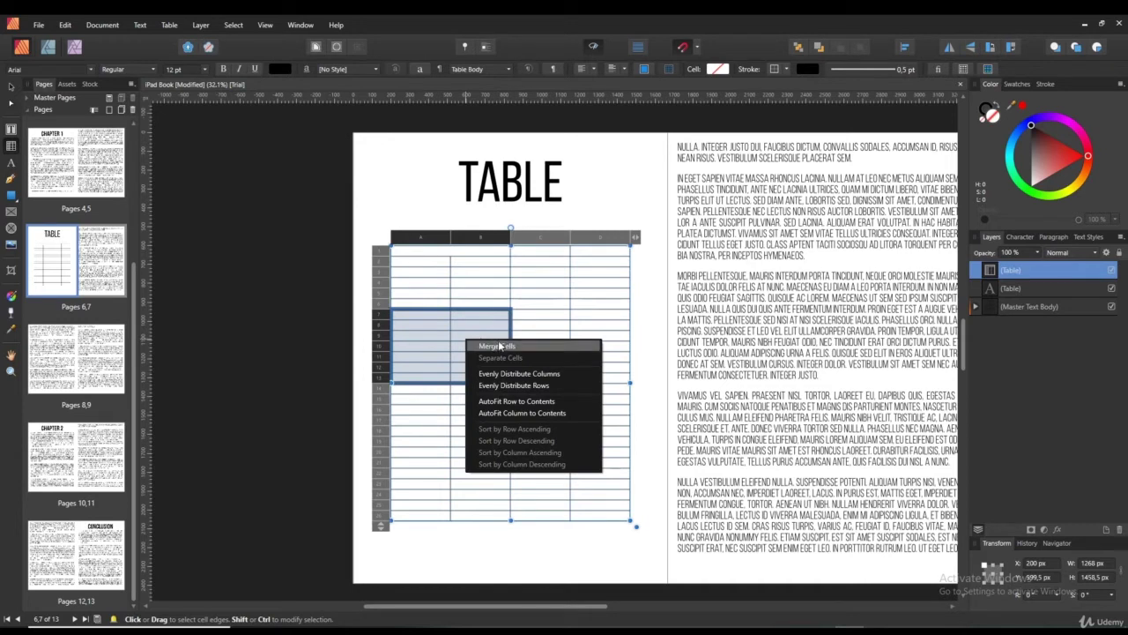
left_click(499, 346)
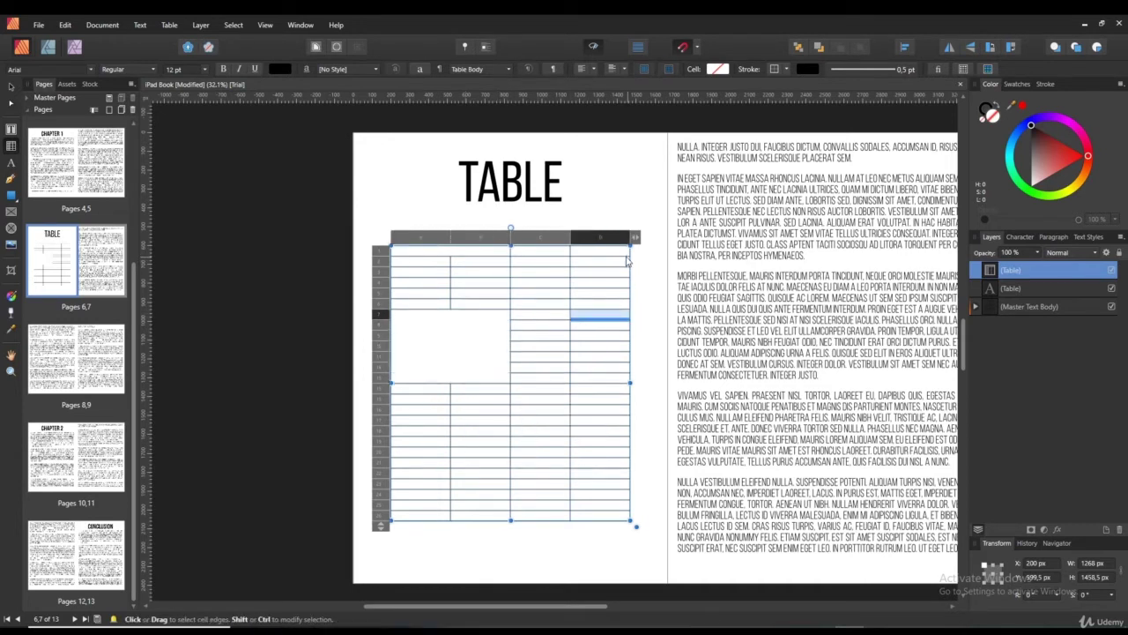
Step: Enter the numbers 1 to 5 in the first five rows of column D, one per cell
left_click(611, 251)
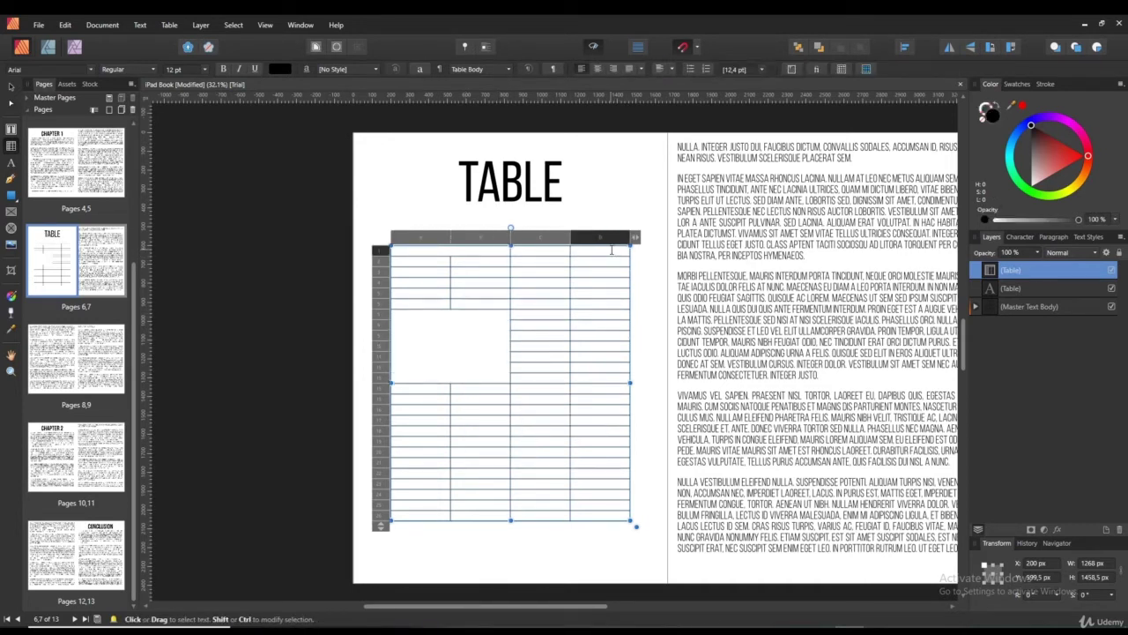
type("1")
key("Return")
type("2")
key("Return")
type("3")
key("Return")
type("4")
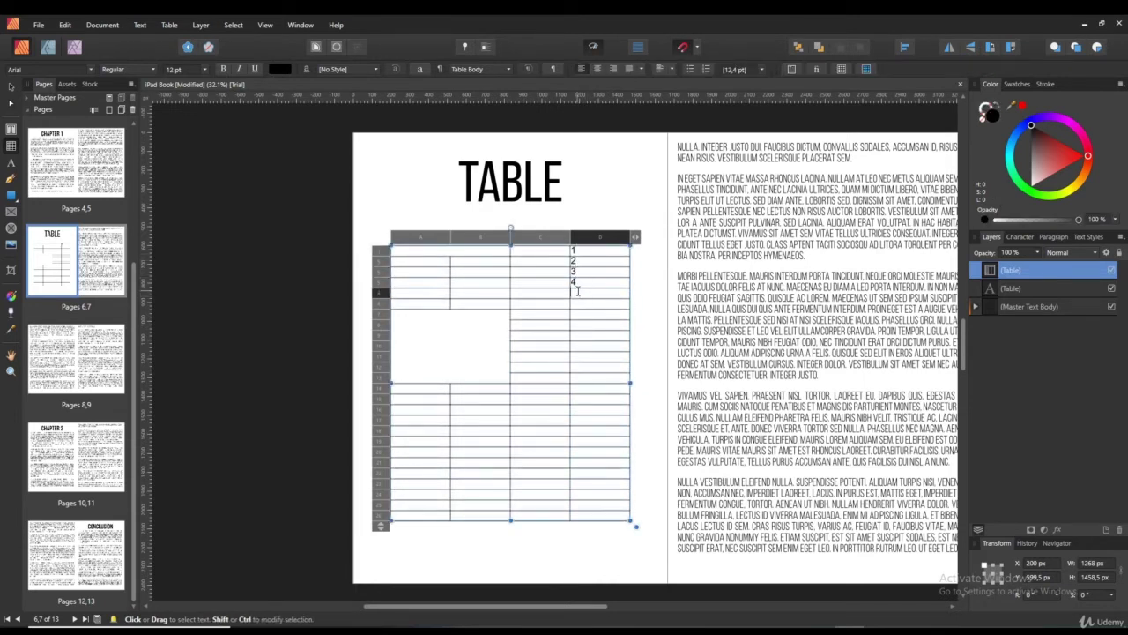
key("Return")
type("5")
Step: AutoFit column D to its contents, and deselect the table
left_click(586, 237)
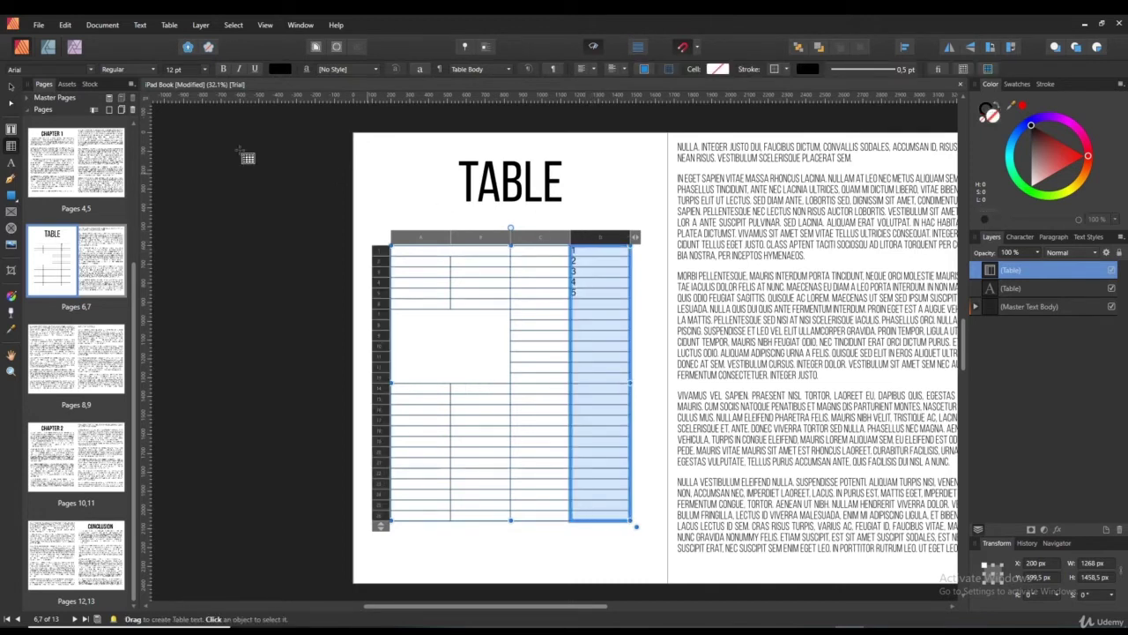
left_click(169, 25)
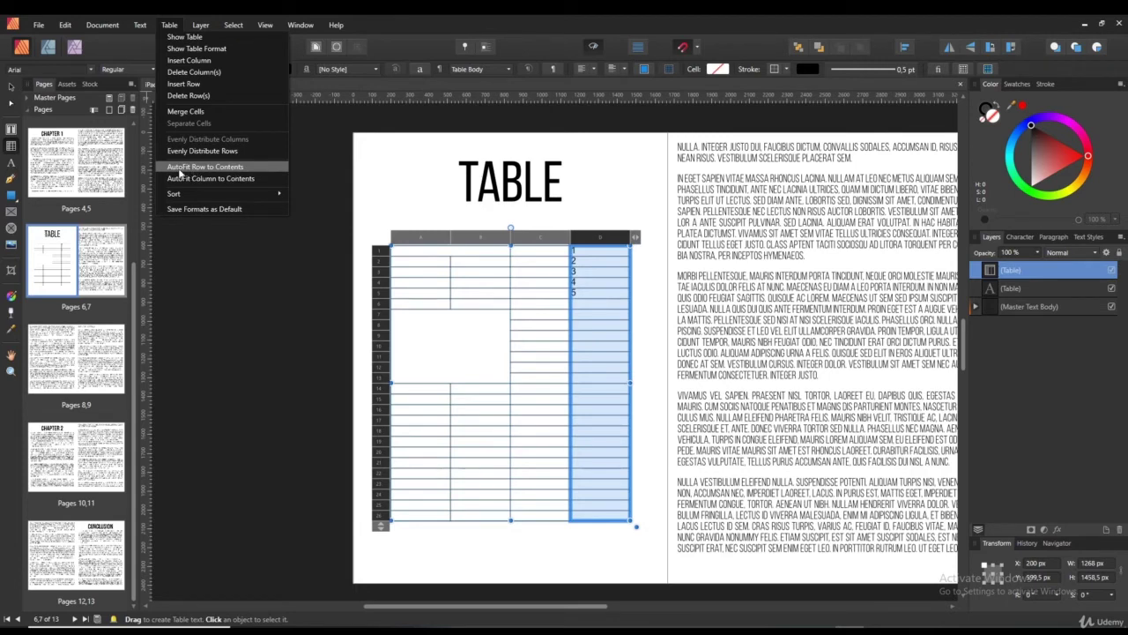
left_click(235, 178)
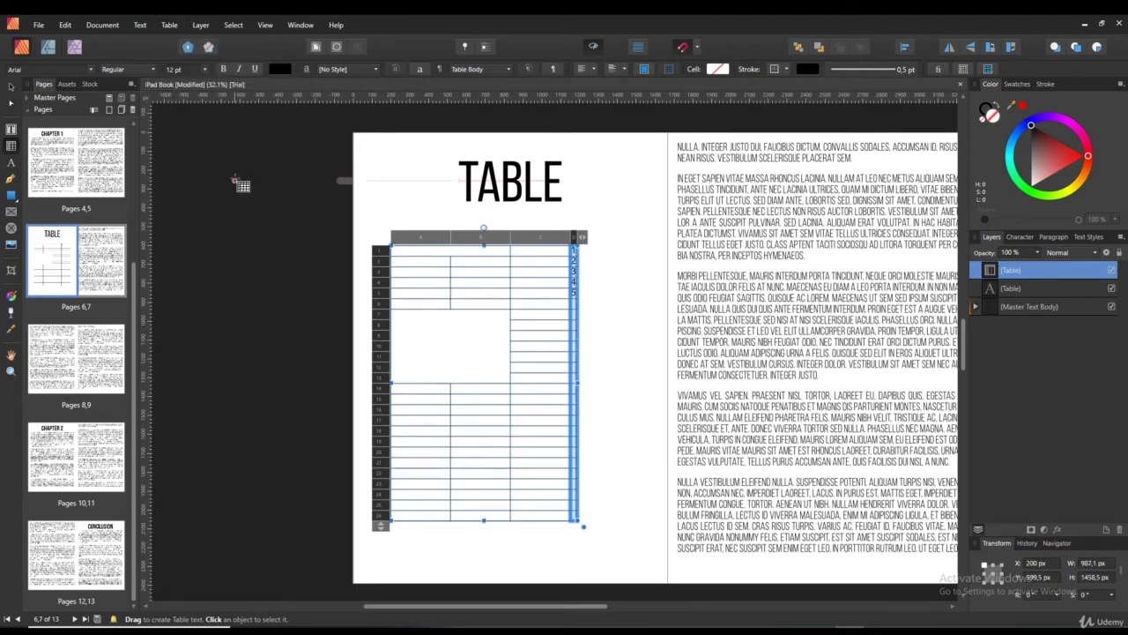
left_click(638, 305)
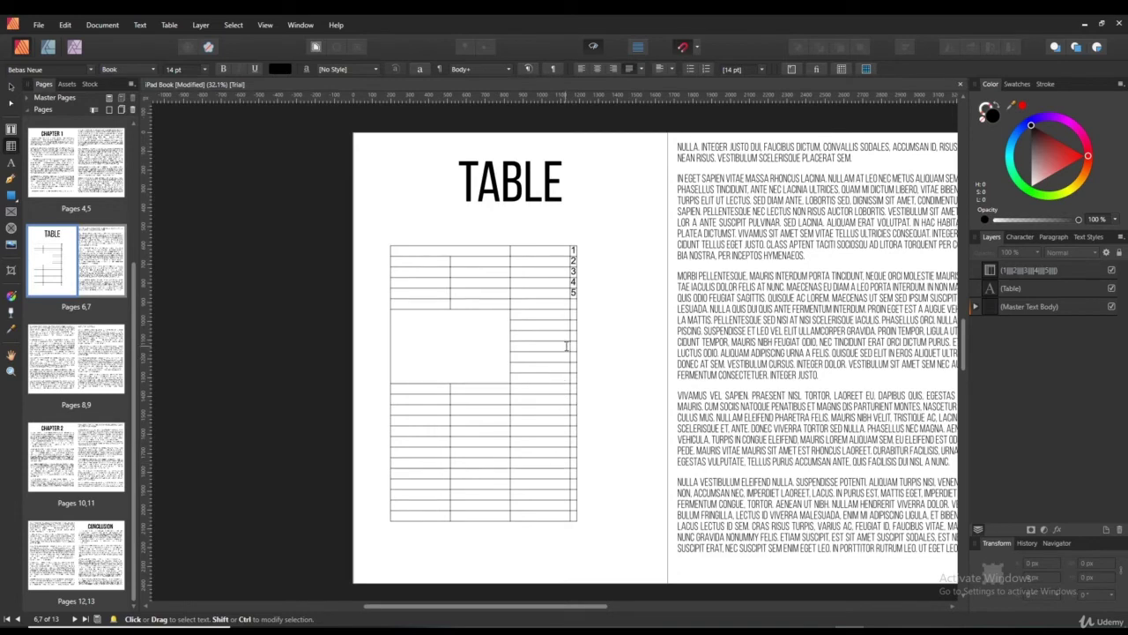
Step: Select the table with the Move tool, centre it horizontally on the page again, and deselect it
left_click(10, 146)
left_click(12, 87)
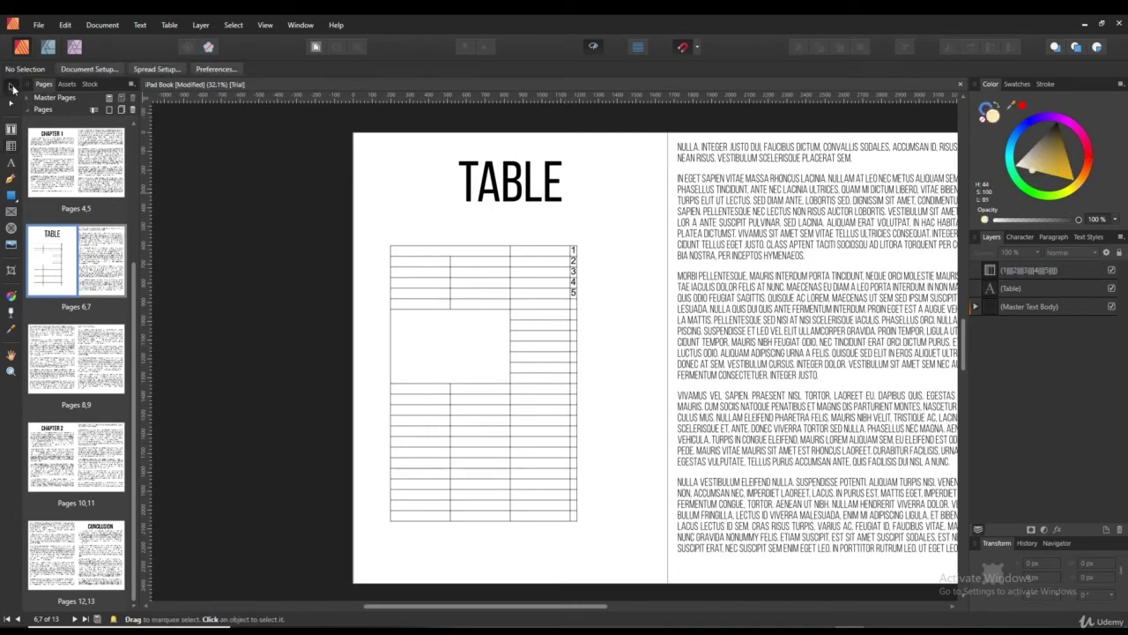
left_click(1045, 271)
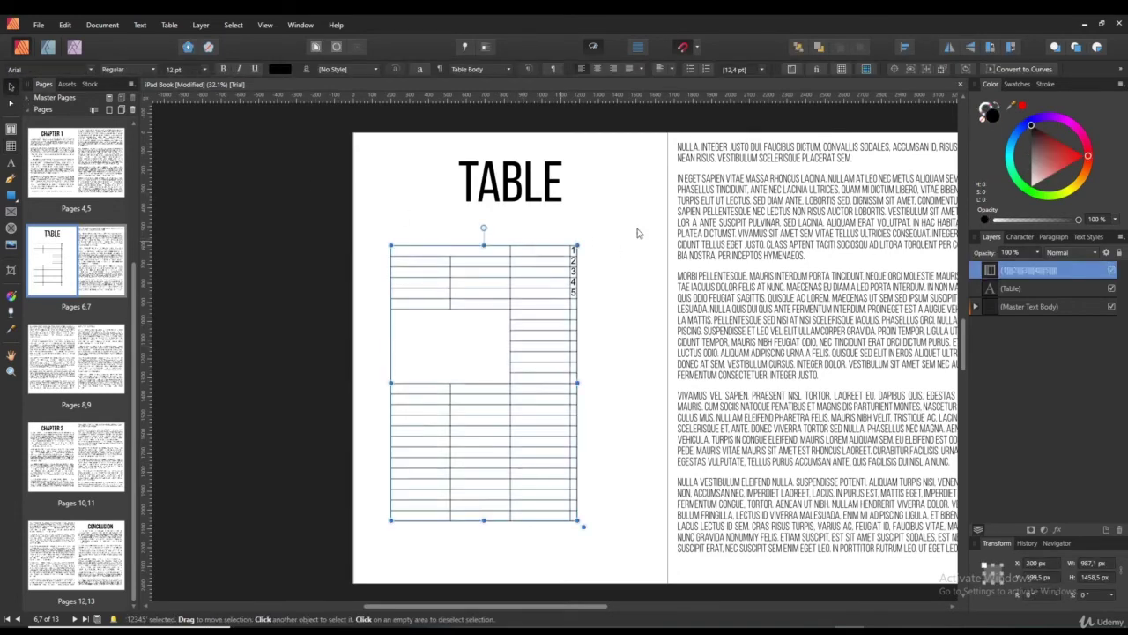
left_click(905, 47)
left_click(926, 86)
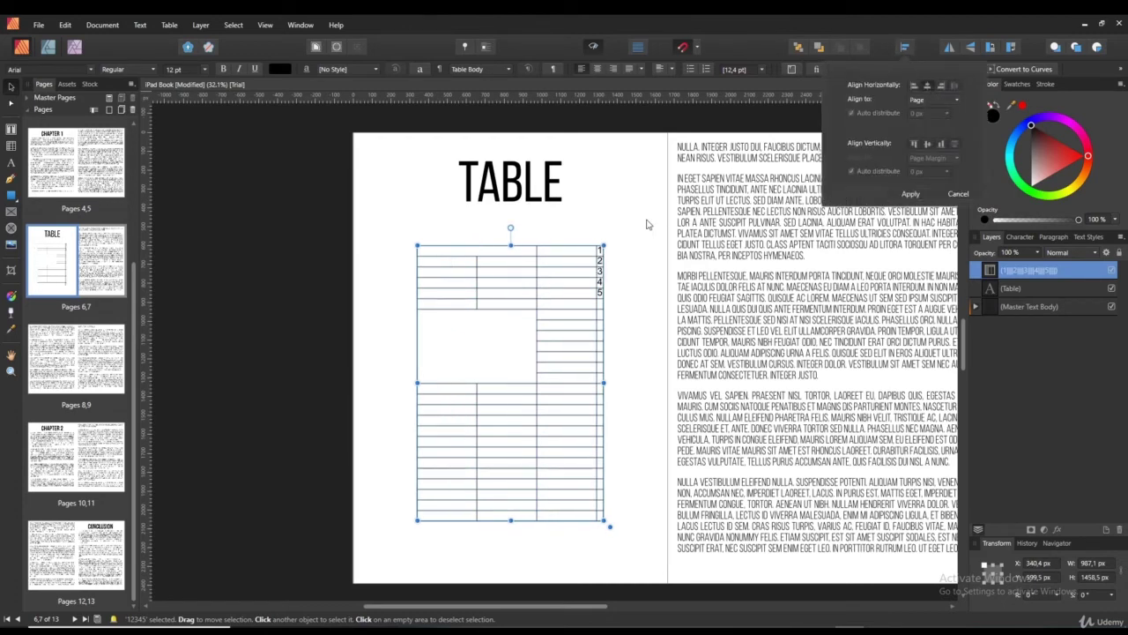
left_click(648, 236)
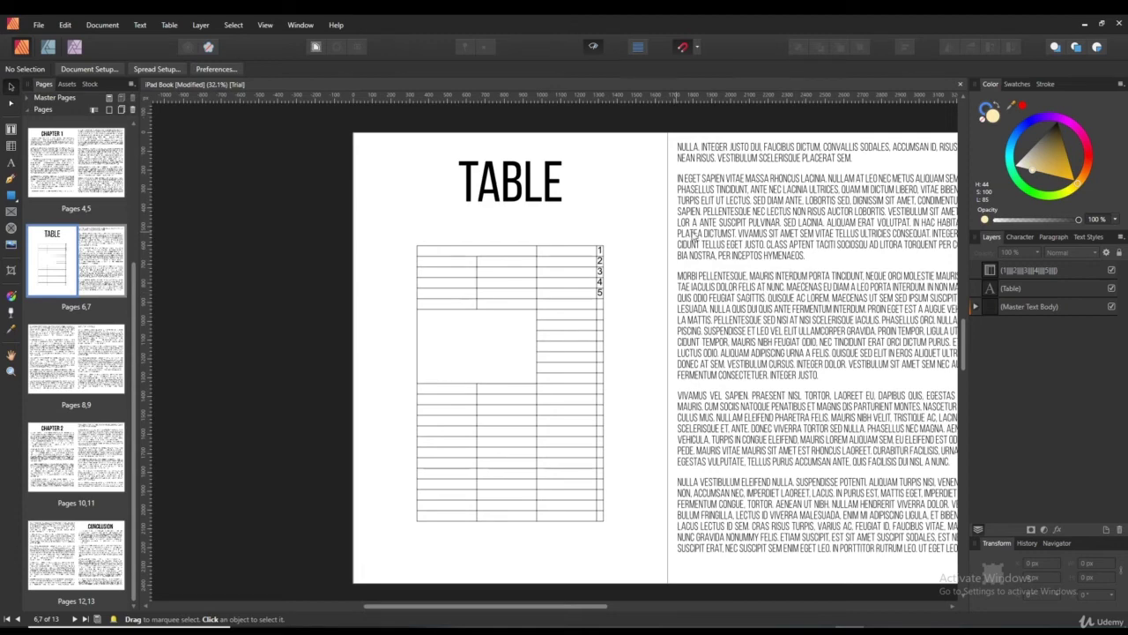
Step: Review the book's spreads from the table page to the conclusion and back up to the cover
scroll(731, 291, "right", 2)
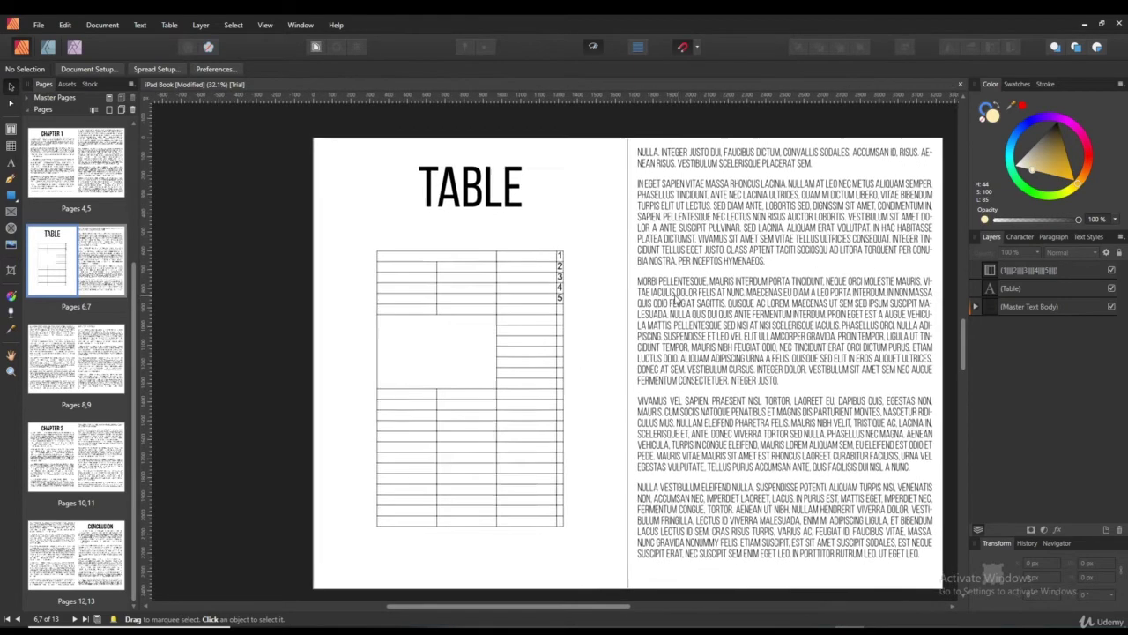
scroll(675, 291, "down", 4)
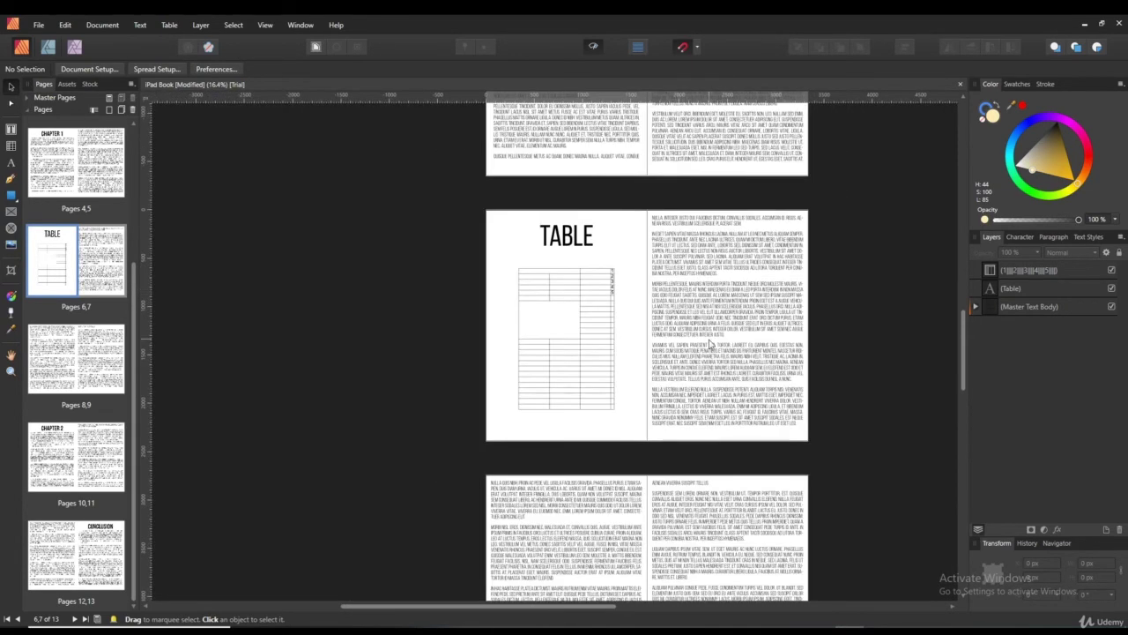
scroll(707, 349, "down", 8)
scroll(760, 380, "right", 3)
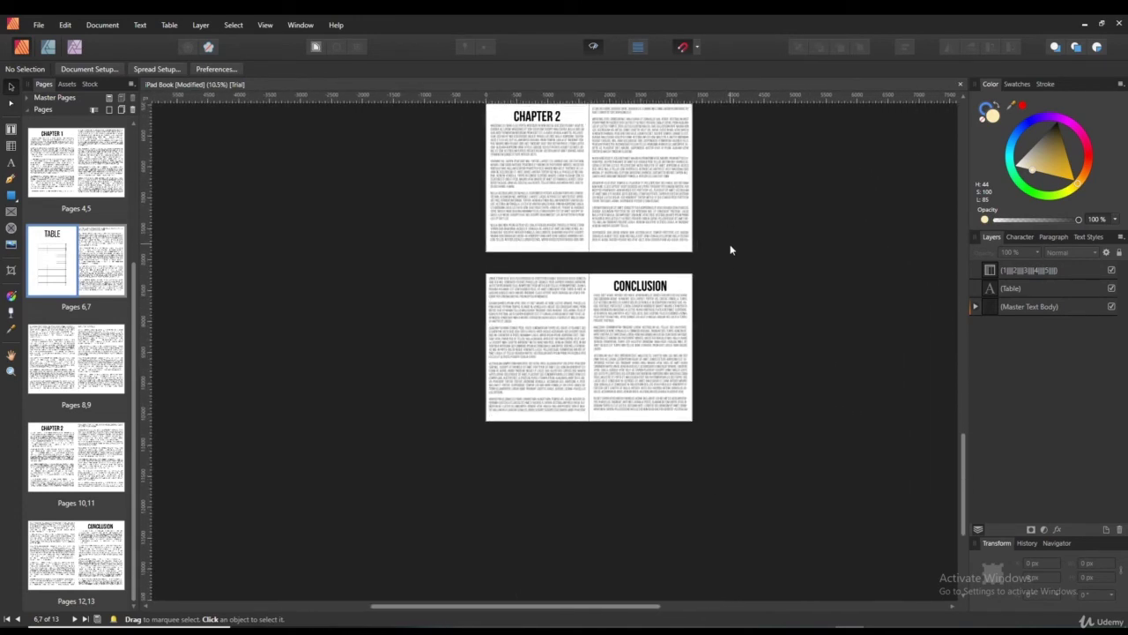
scroll(731, 247, "up", 4)
scroll(713, 274, "left", 2)
scroll(716, 335, "up", 5)
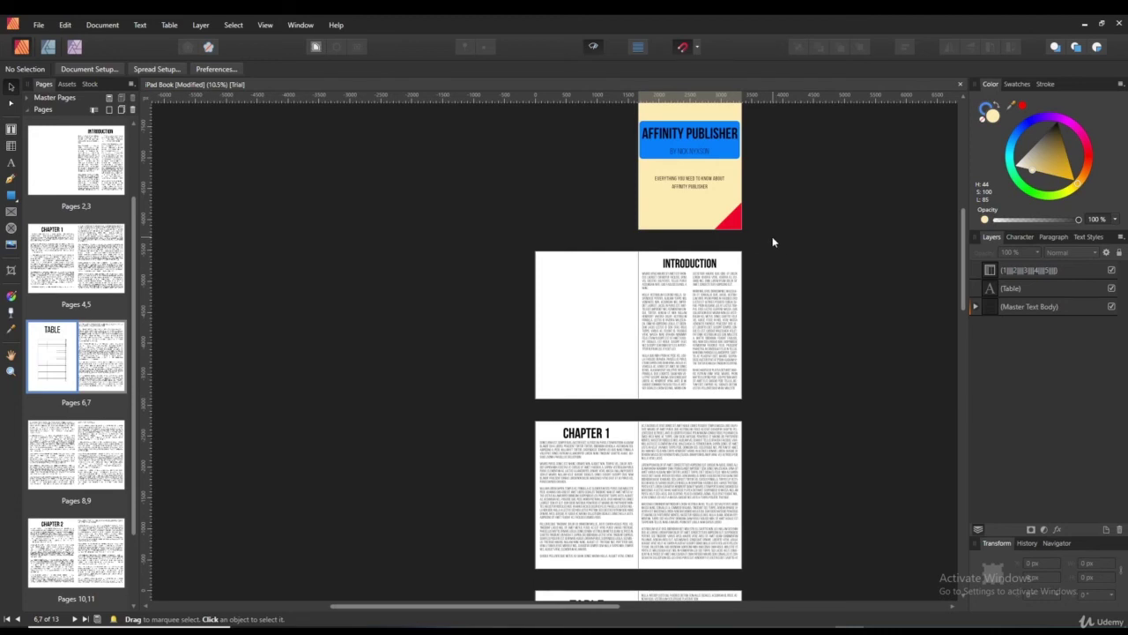
scroll(774, 255, "up", 1)
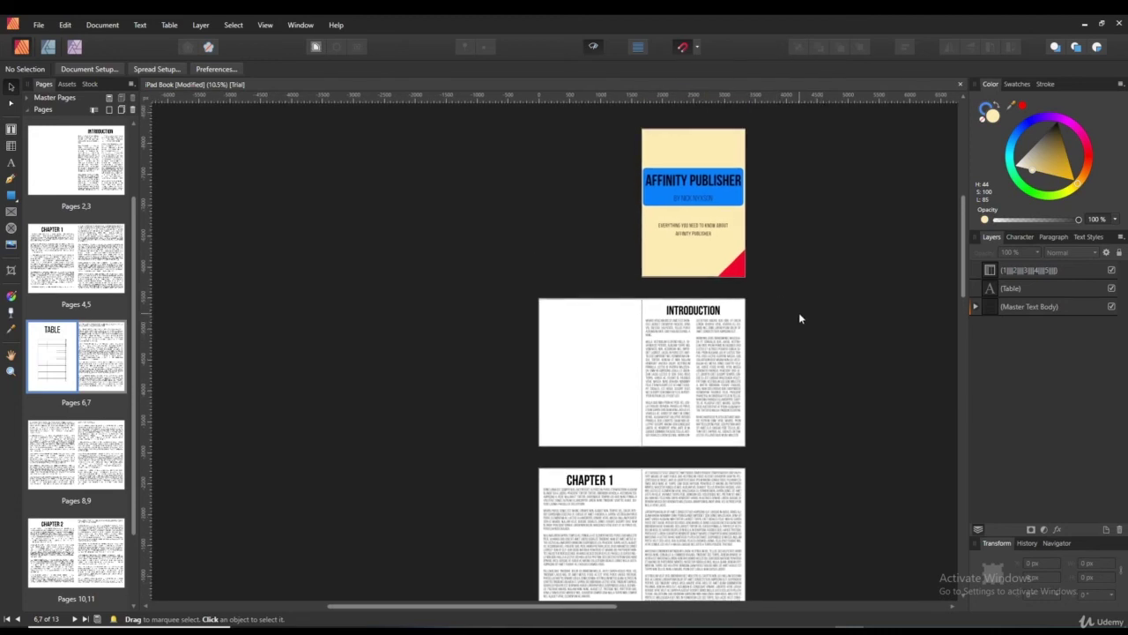
scroll(794, 366, "down", 4)
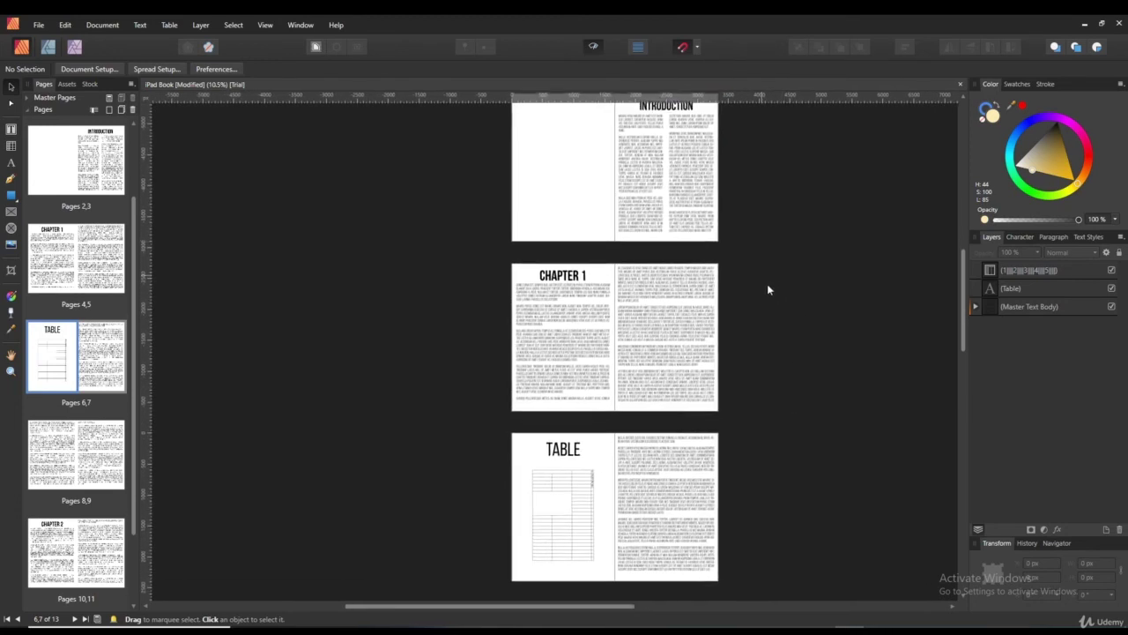
scroll(769, 326, "up", 2)
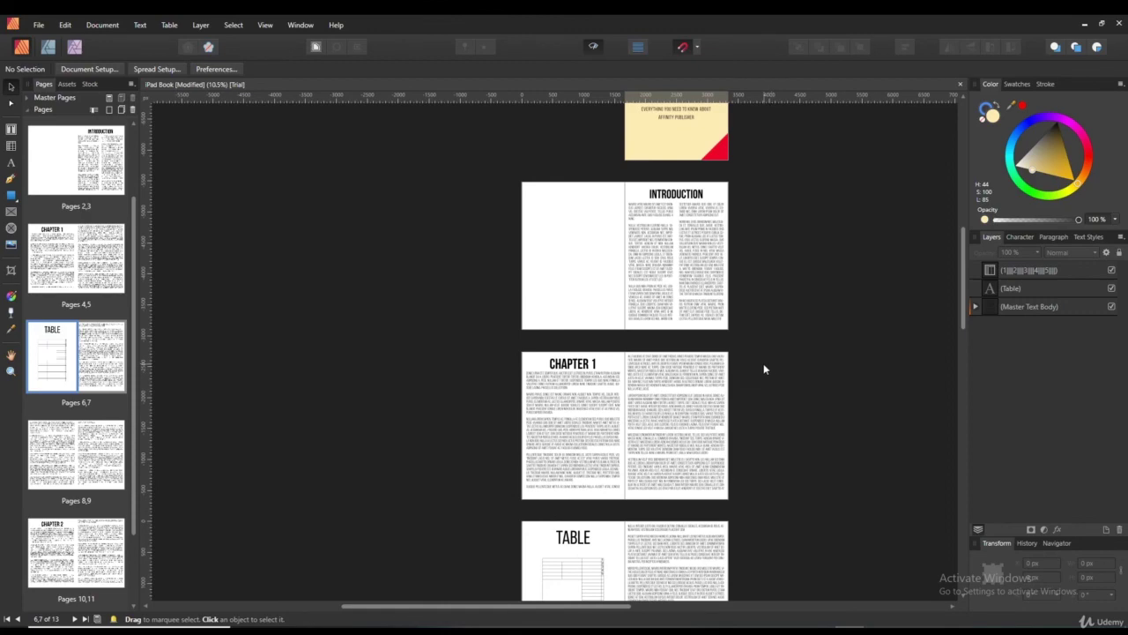